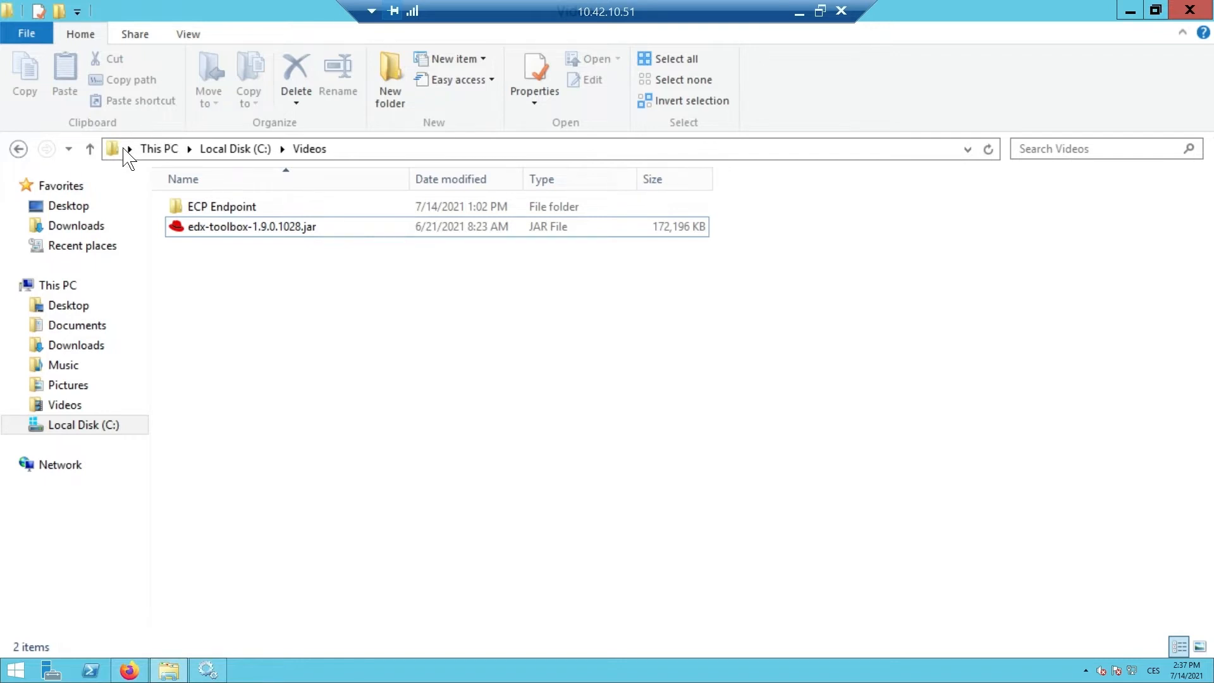
- Launch the EDX Toolbox installer jar, maximize it, and change the install path to C:\Videos\EDX Toolbox
double_click(243, 229)
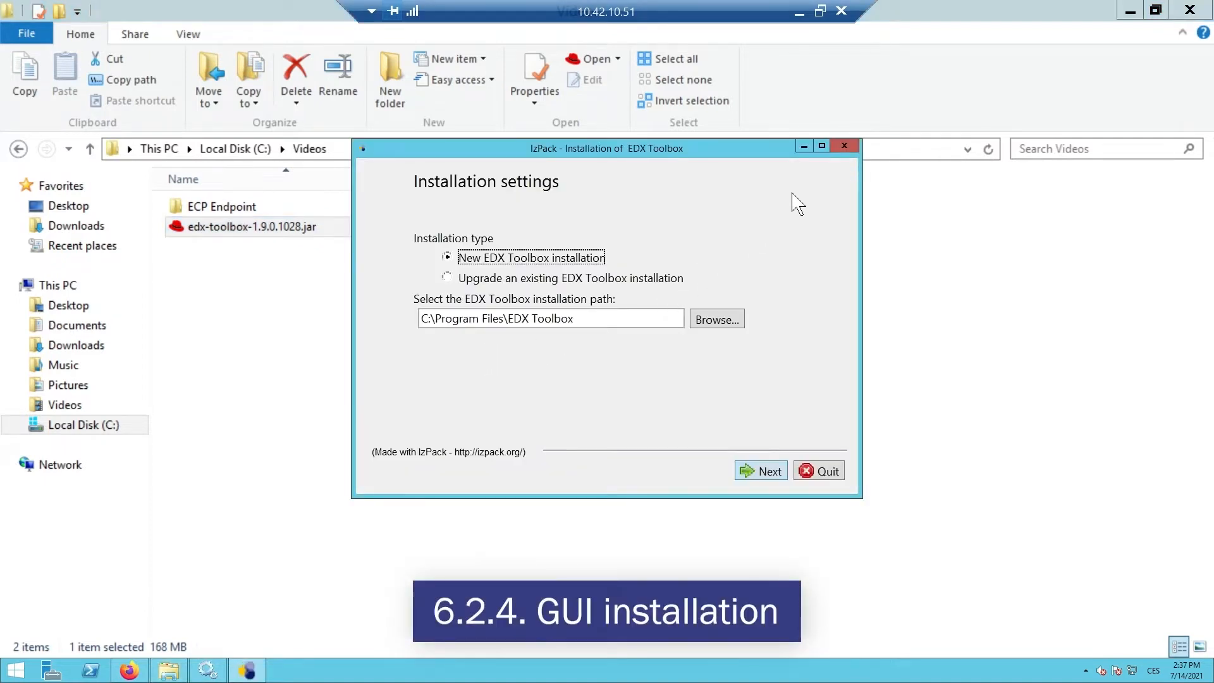
click(821, 147)
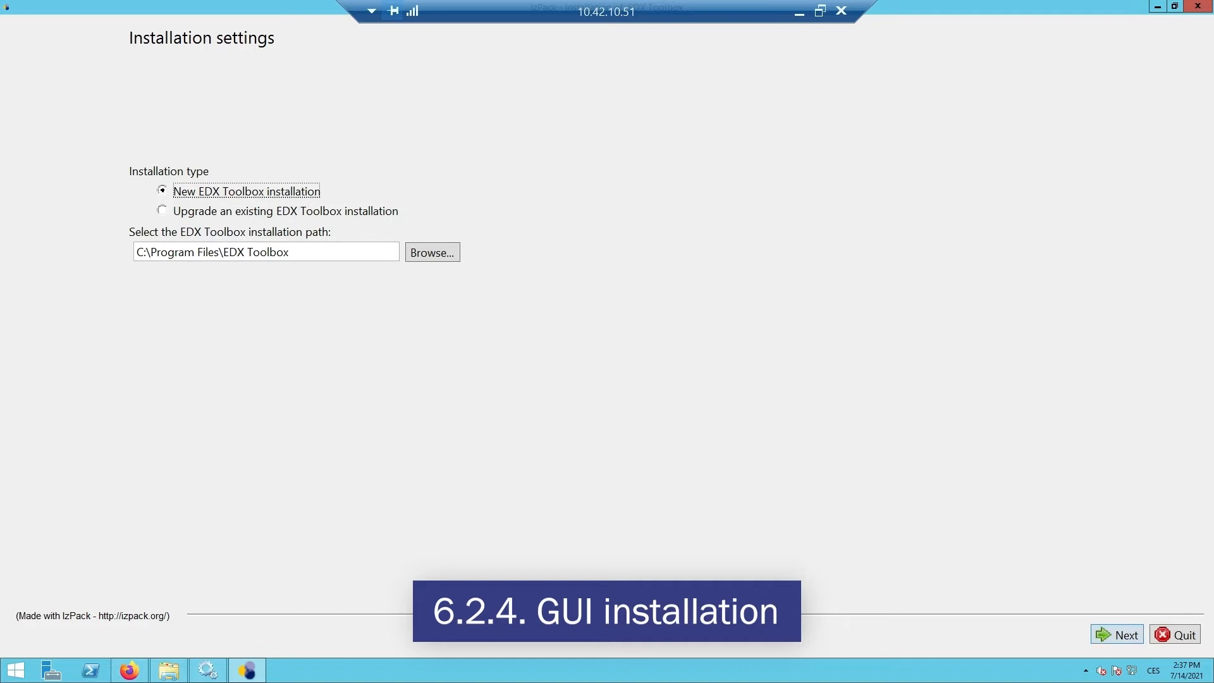
click(218, 252)
key(BackSpace)
key(BackSpace)
key(BackSpace)
key(BackSpace)
key(BackSpace)
key(BackSpace)
key(BackSpace)
key(BackSpace)
key(BackSpace)
key(BackSpace)
key(BackSpace)
key(BackSpace)
key(BackSpace)
text(Videos)
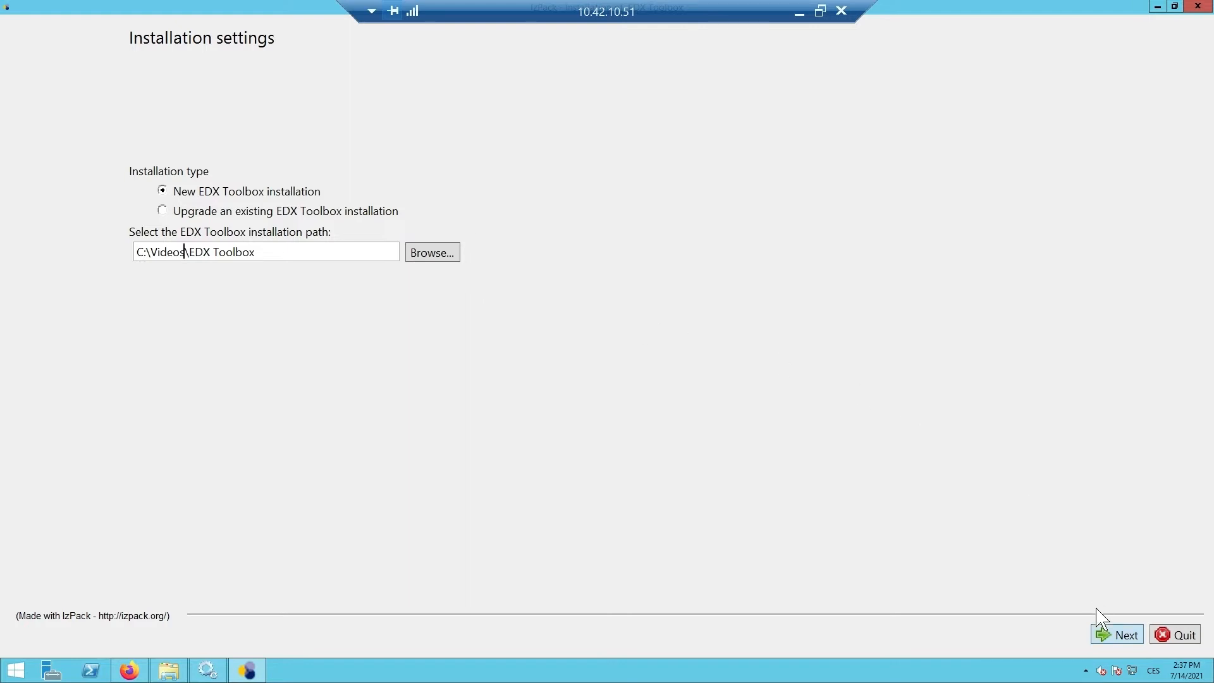
- Confirm creating C:\Videos\EDX Toolbox, keep service registration checked, leave auto-start unchecked, and start installing
click(1107, 640)
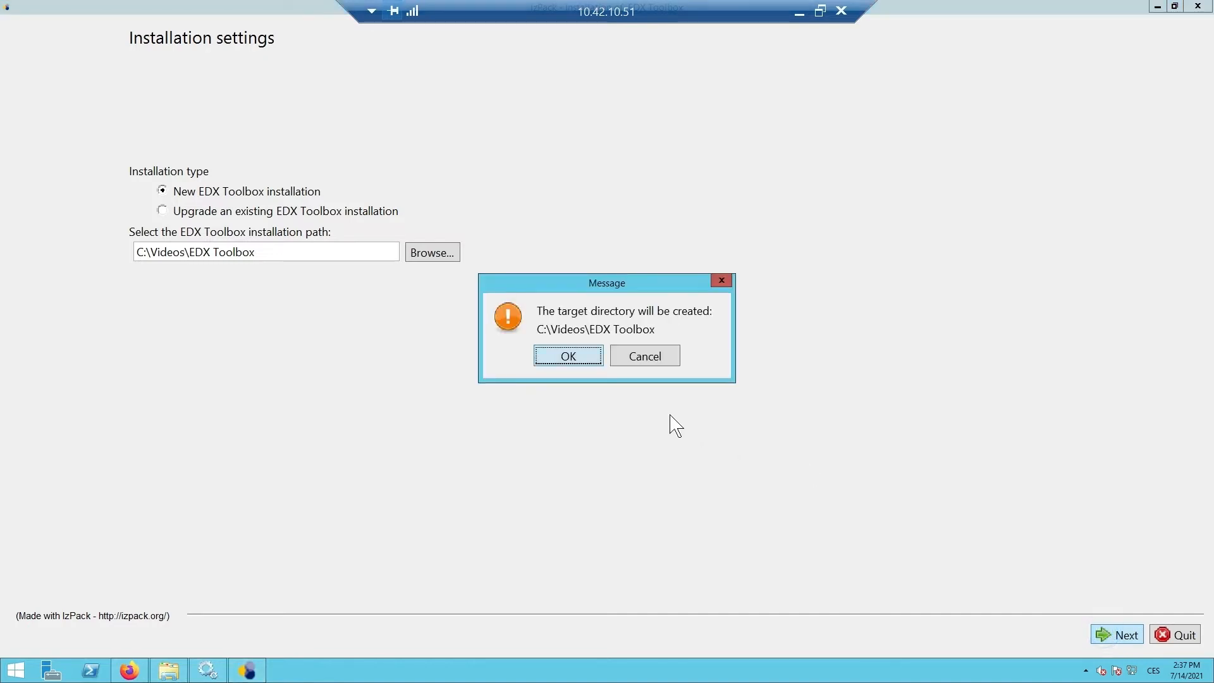
click(548, 357)
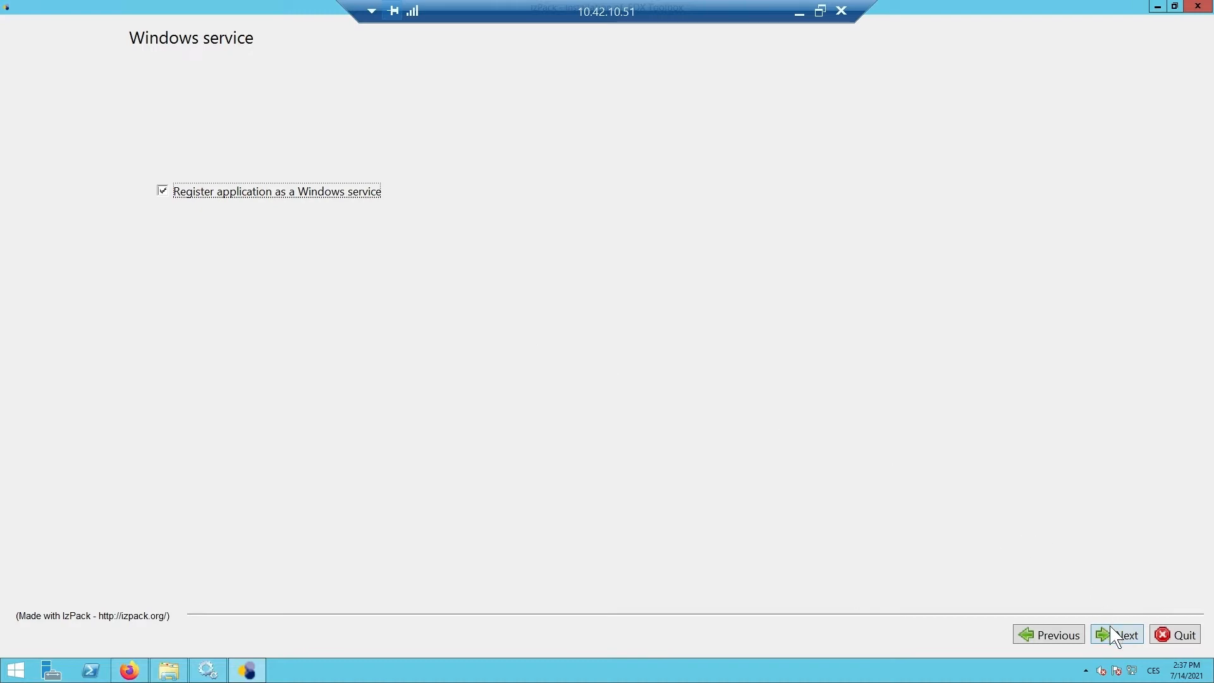
click(1116, 639)
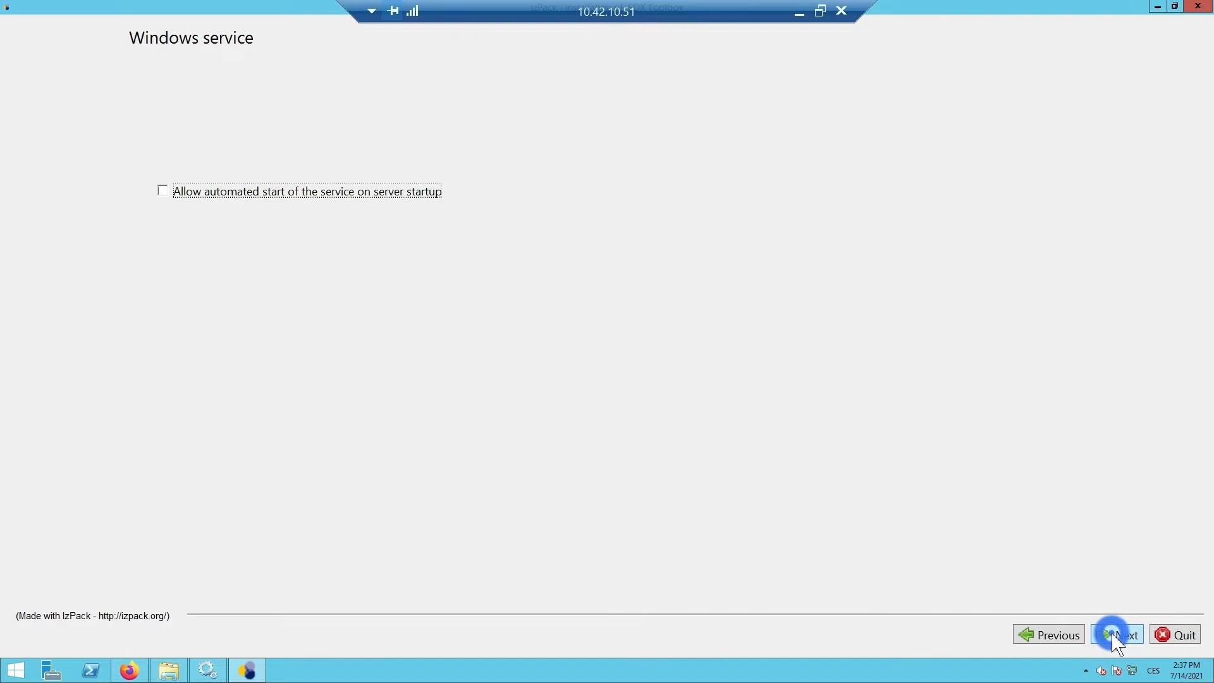
click(1116, 638)
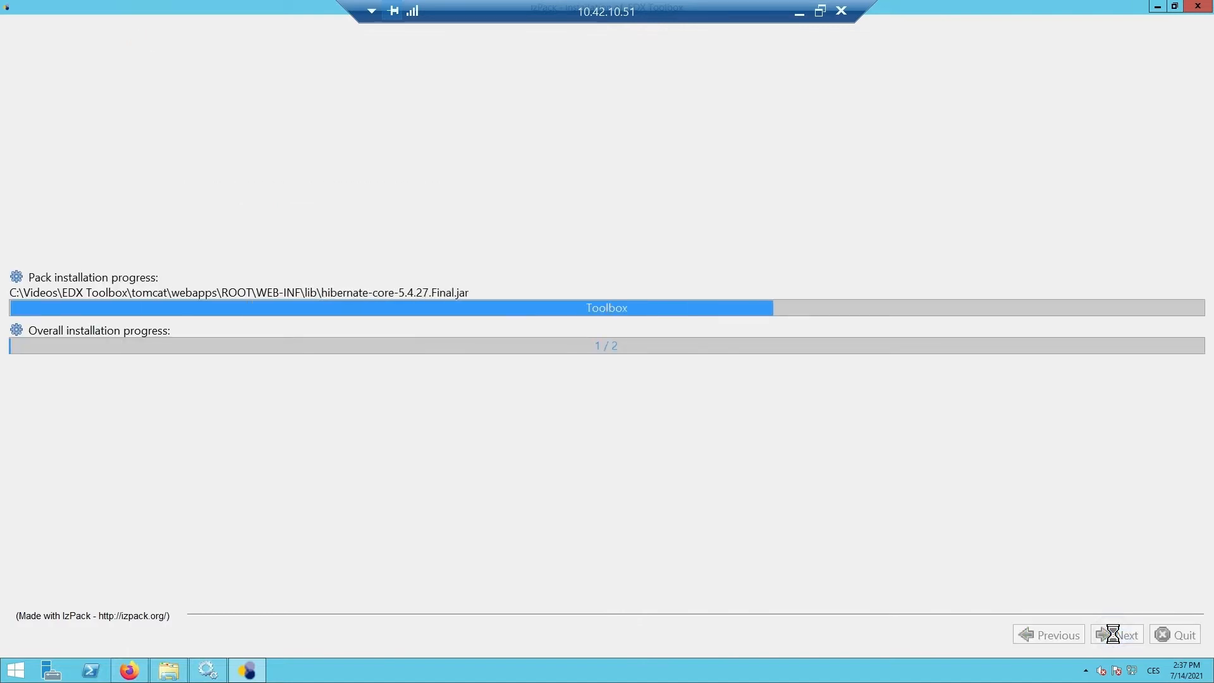
- Select Define custom passwords and enter the administrator password and its confirmation
click(1114, 635)
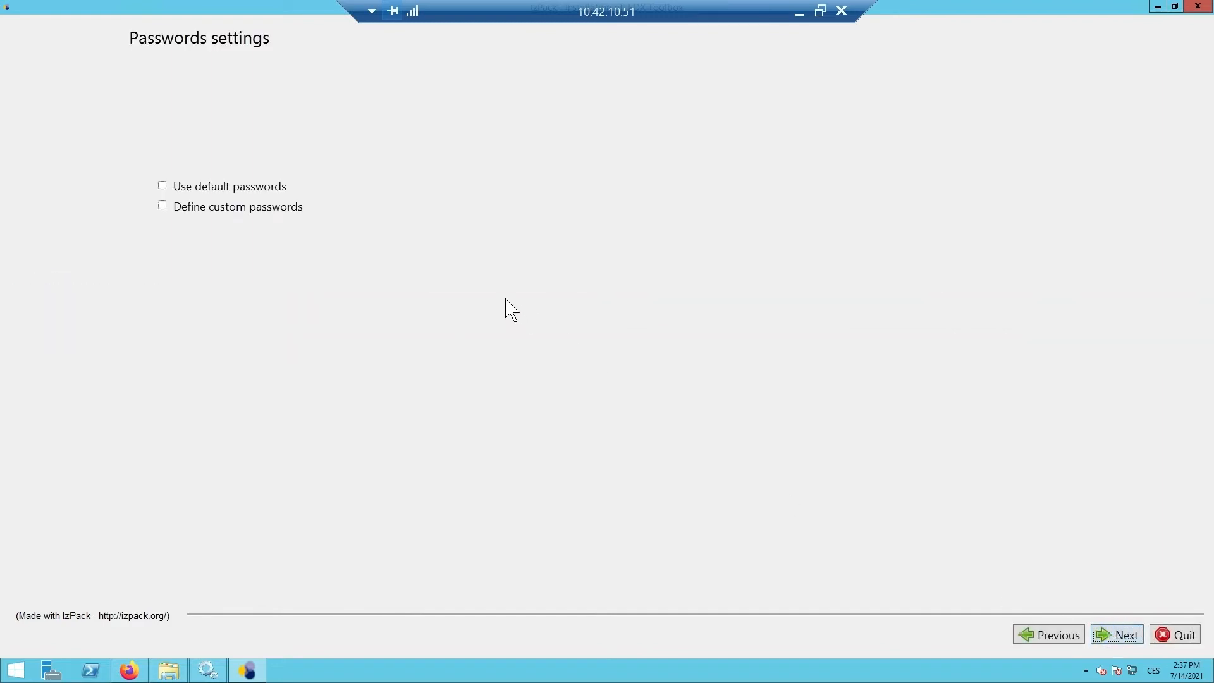
click(164, 209)
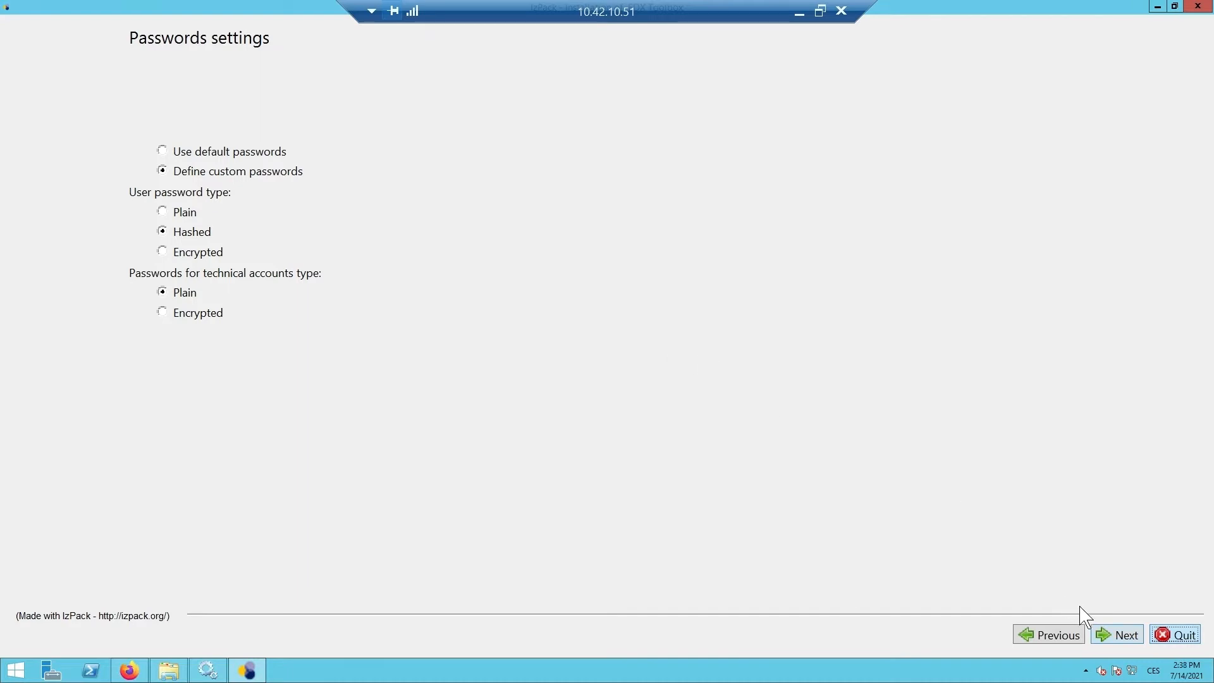
click(1109, 639)
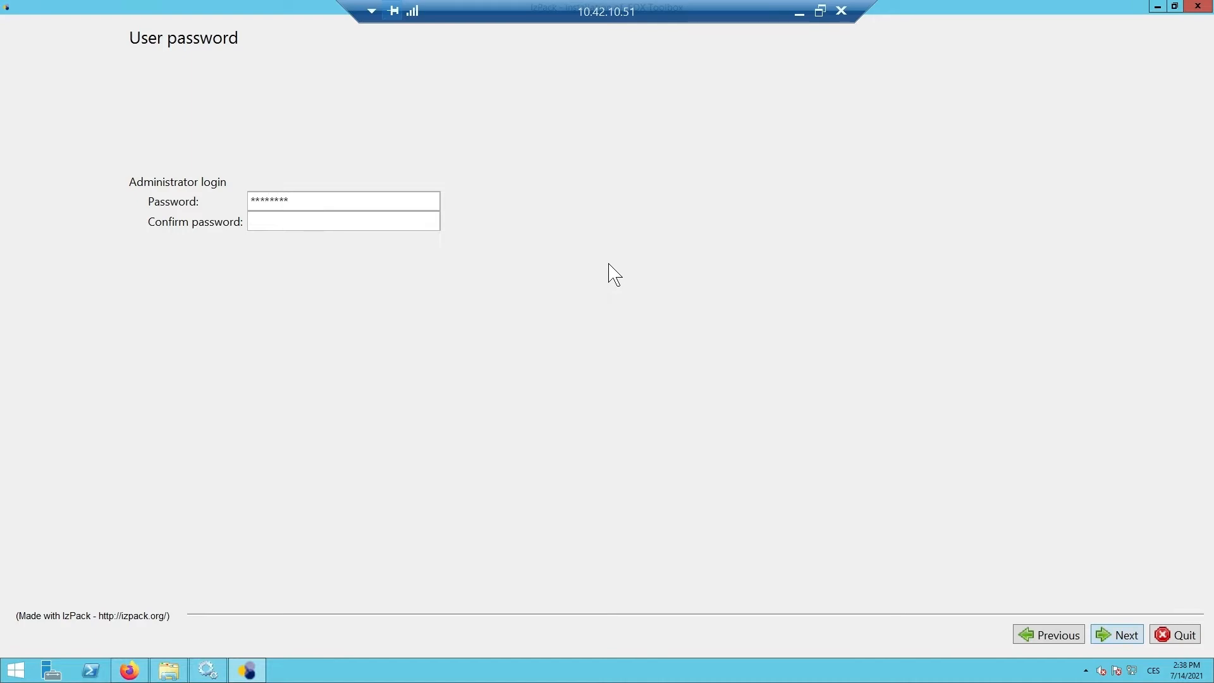
click(429, 222)
- Enter the authentication keystore password and its confirmation
click(1113, 634)
text(*******)
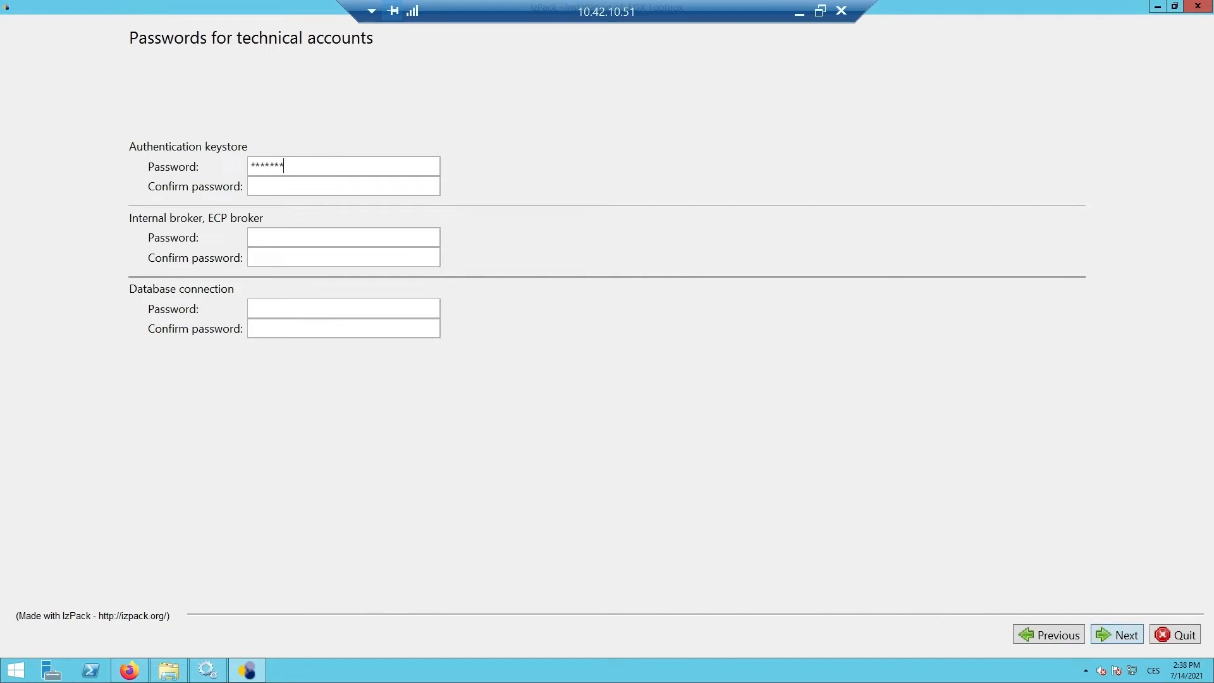
click(388, 179)
text(****)
- Enter and confirm the internal ECP broker and database connection passwords, then continue
click(406, 231)
click(394, 253)
text(*****)
click(353, 307)
text(******)
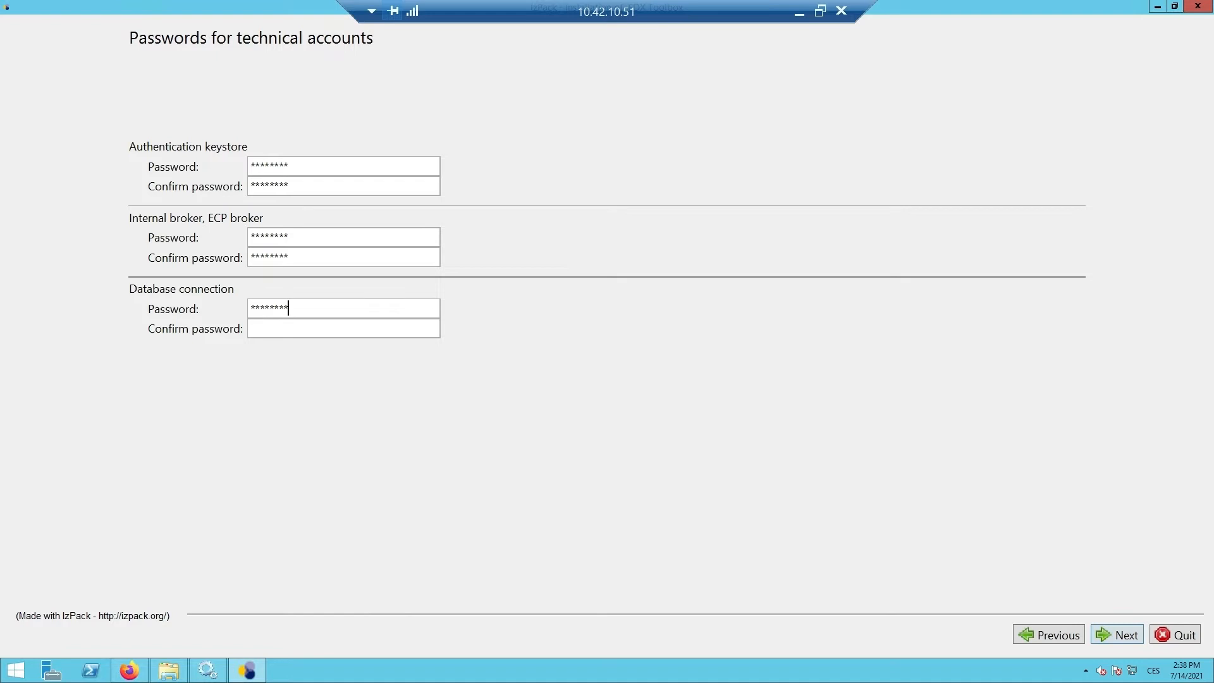
click(347, 327)
text(********)
click(1110, 635)
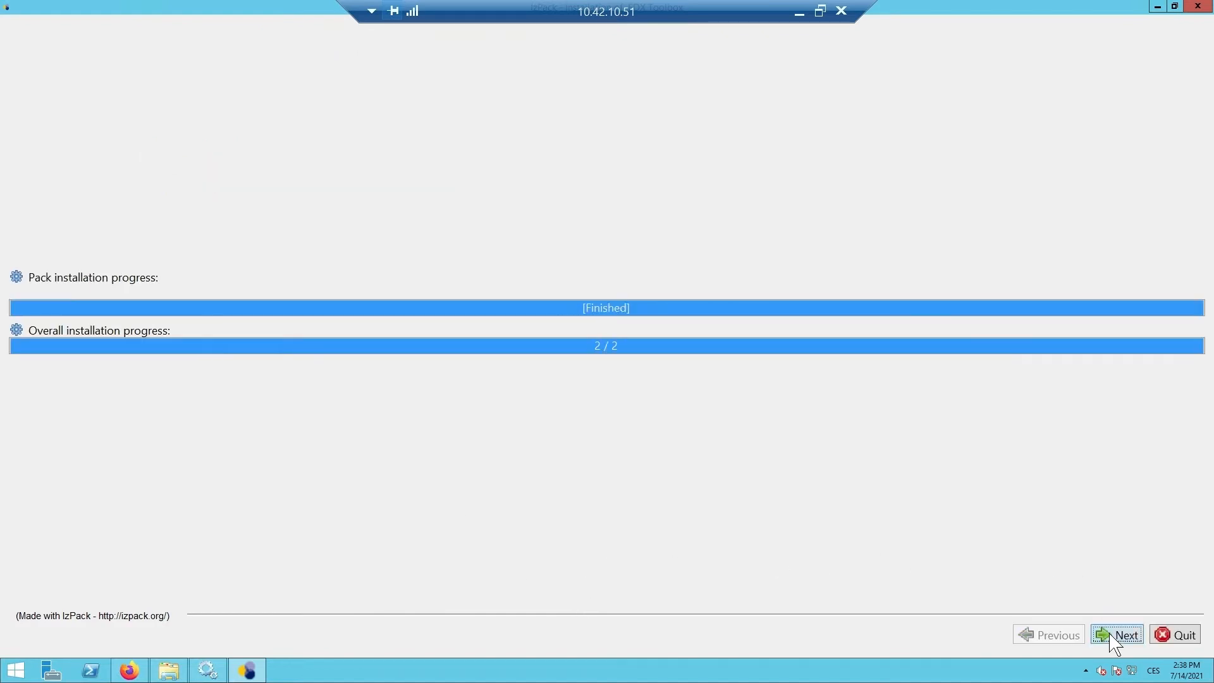
- Let the installation finish and close the installer with Done
click(1114, 635)
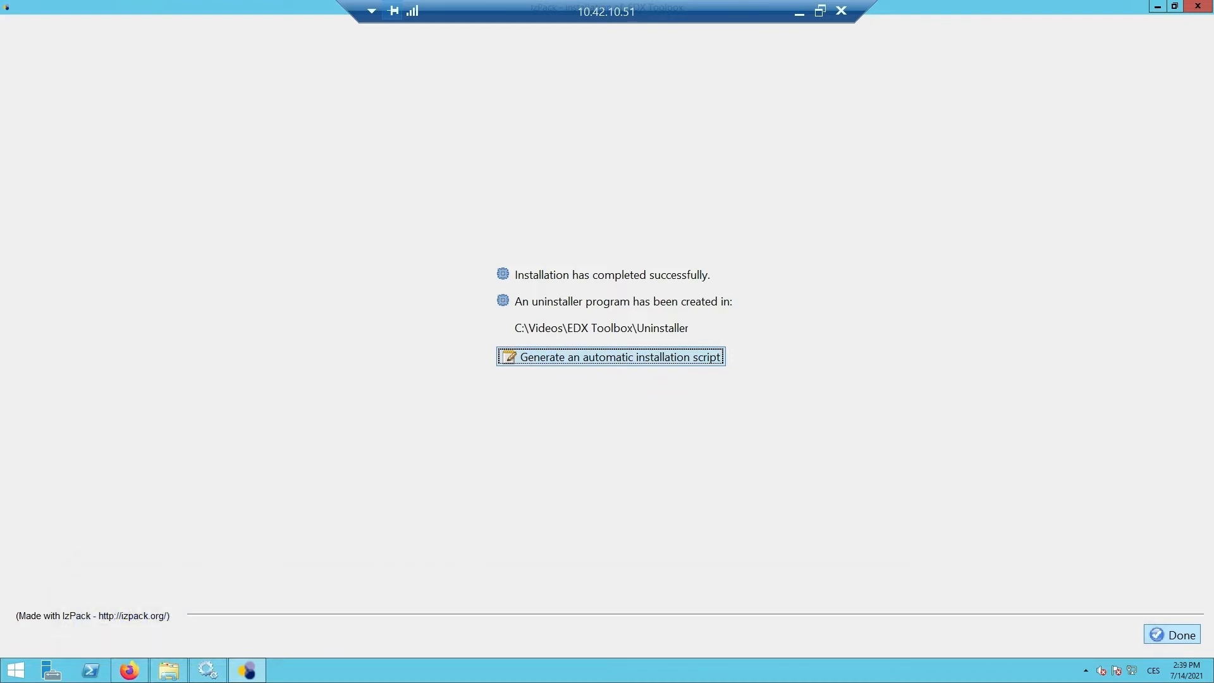
click(1174, 635)
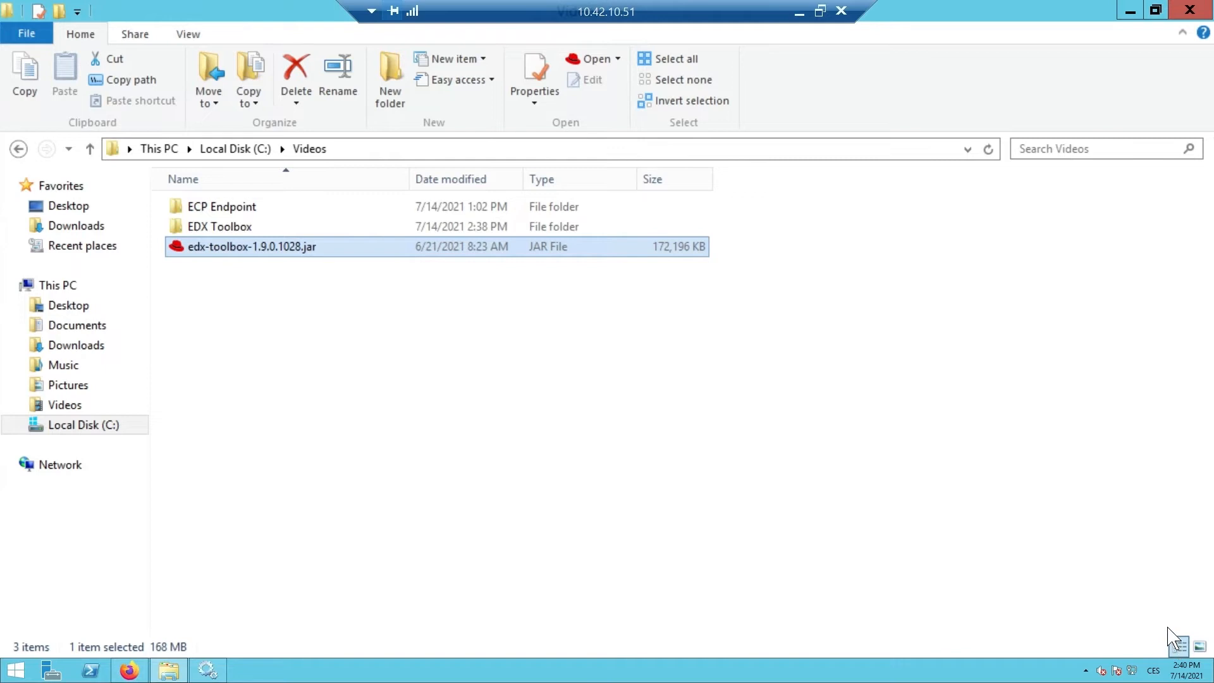
- Launch Command Prompt by searching cmd from Start and maximize its window
click(18, 671)
text(cmd)
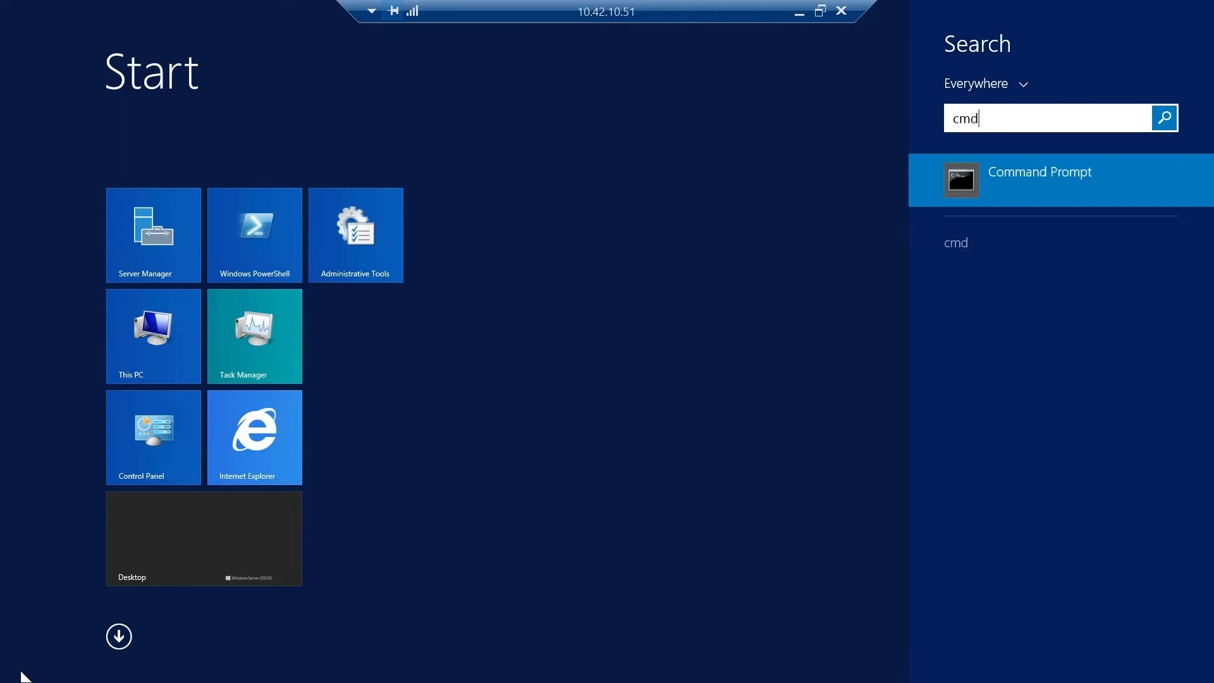
key(Return)
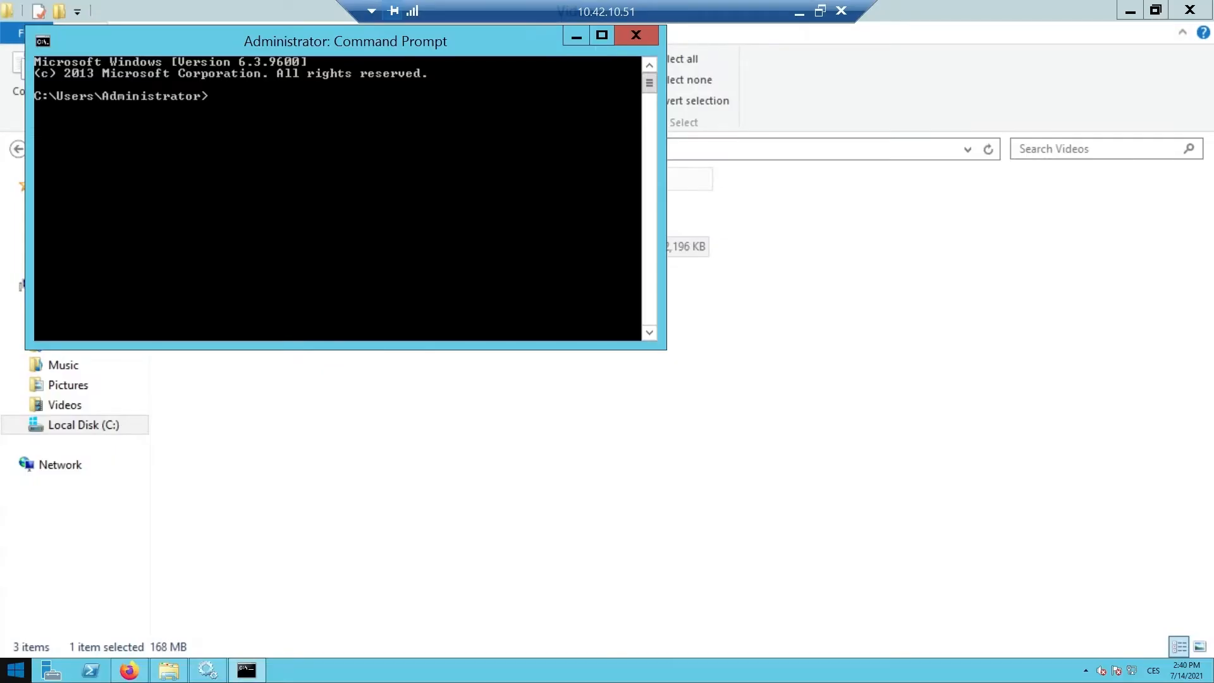
click(599, 33)
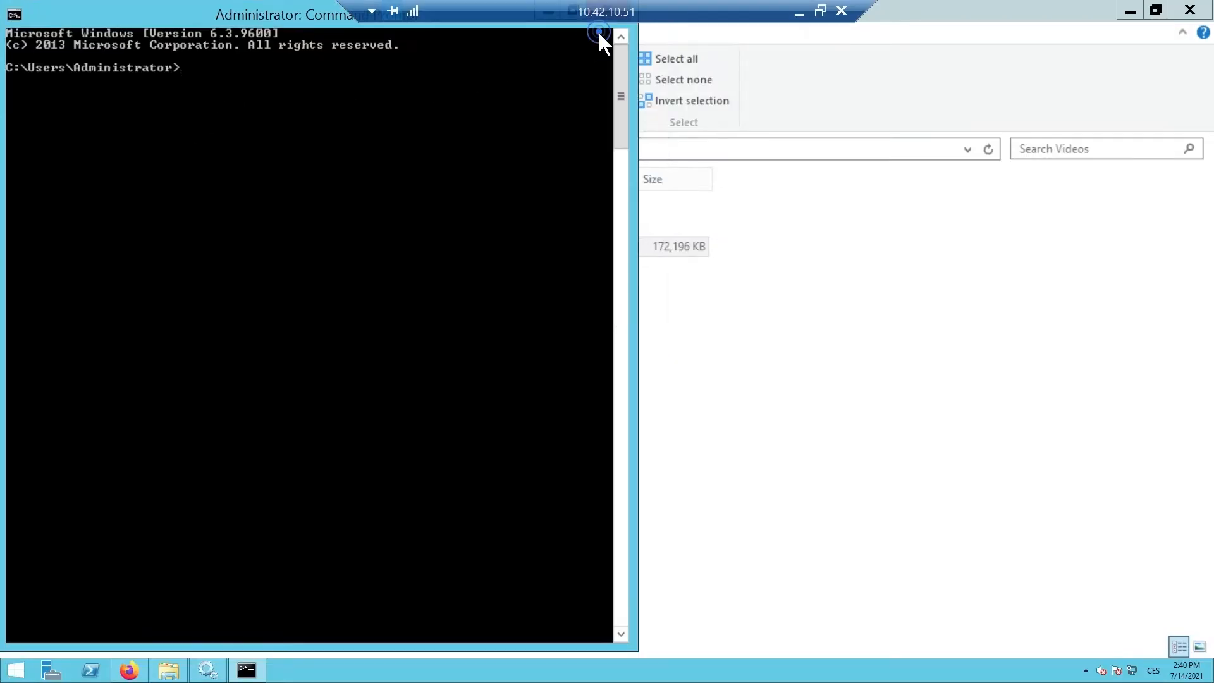
- In File Explorer, open EDX Toolbox\tomcat\bin and copy its address as text
click(766, 273)
click(243, 225)
double_click(244, 224)
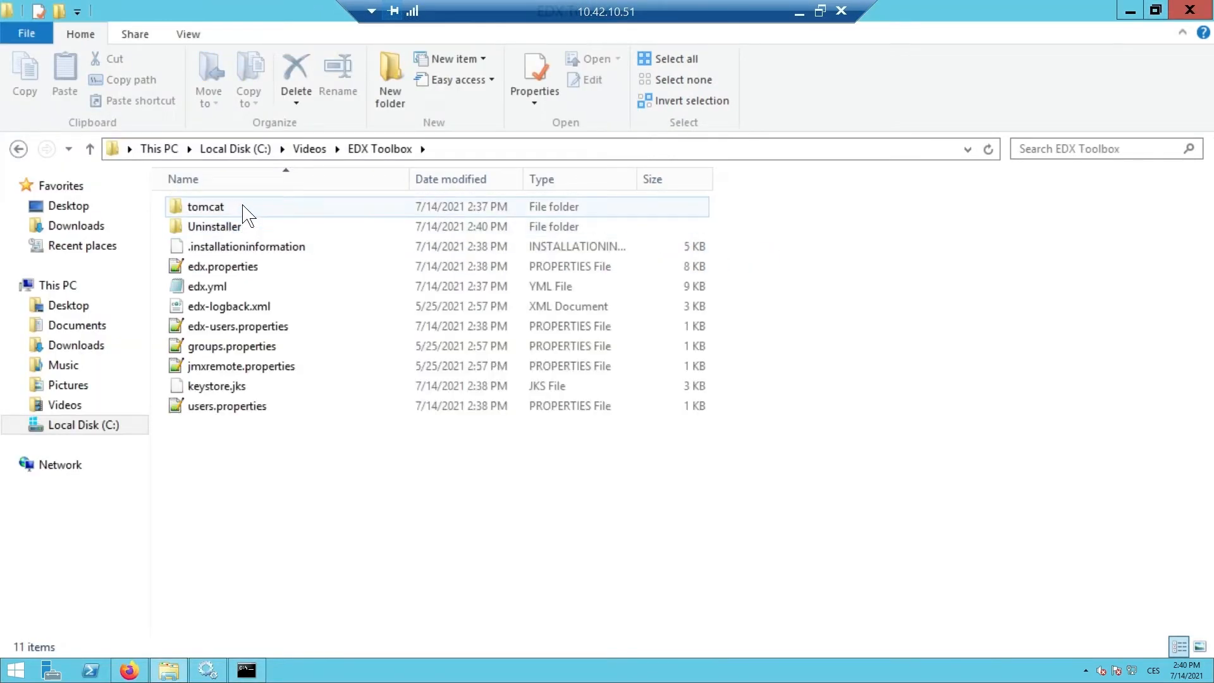
double_click(243, 206)
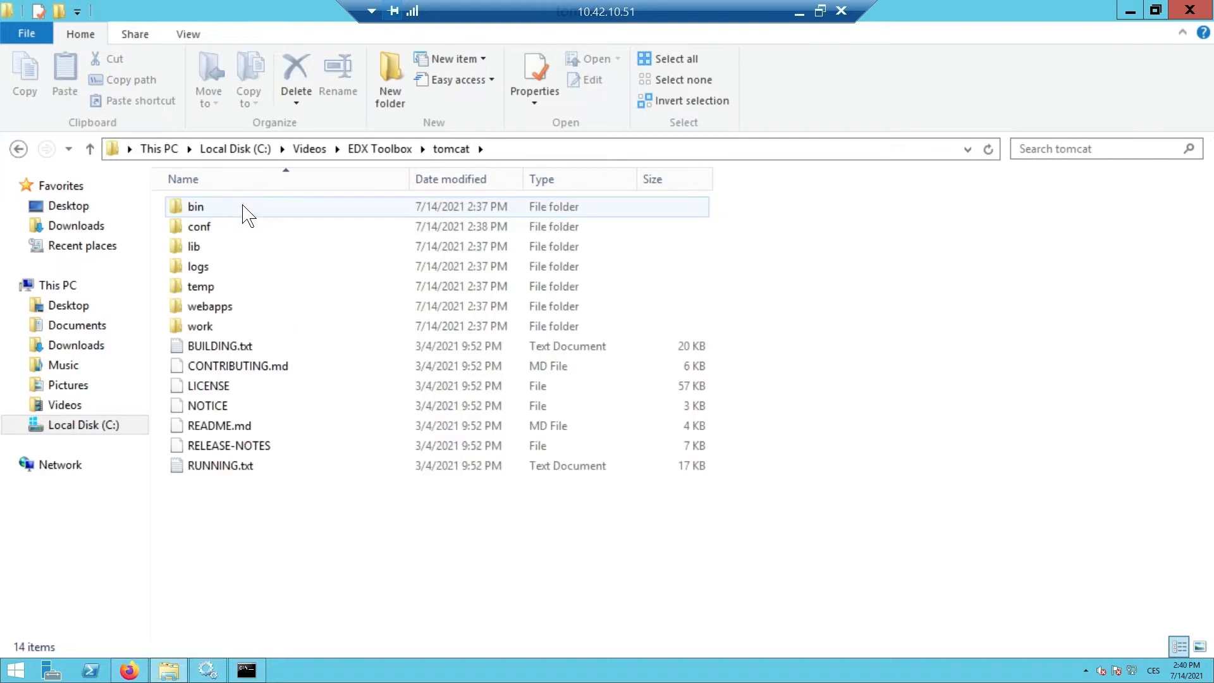
double_click(248, 214)
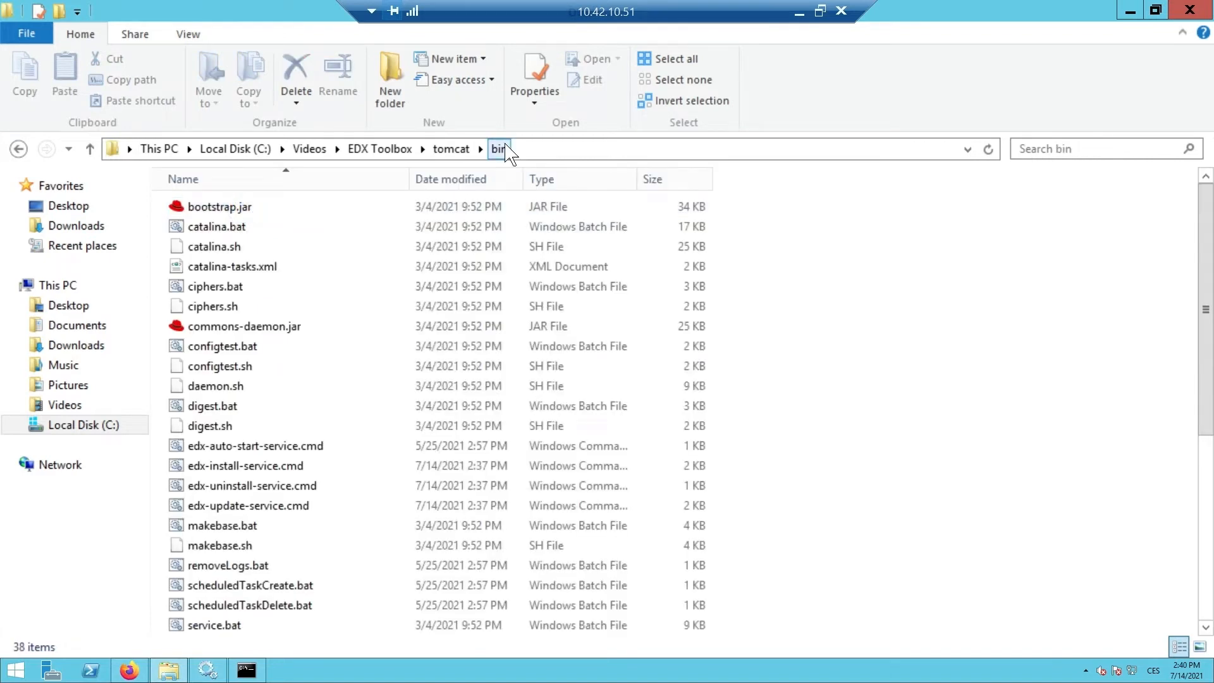
right_click(502, 149)
click(556, 178)
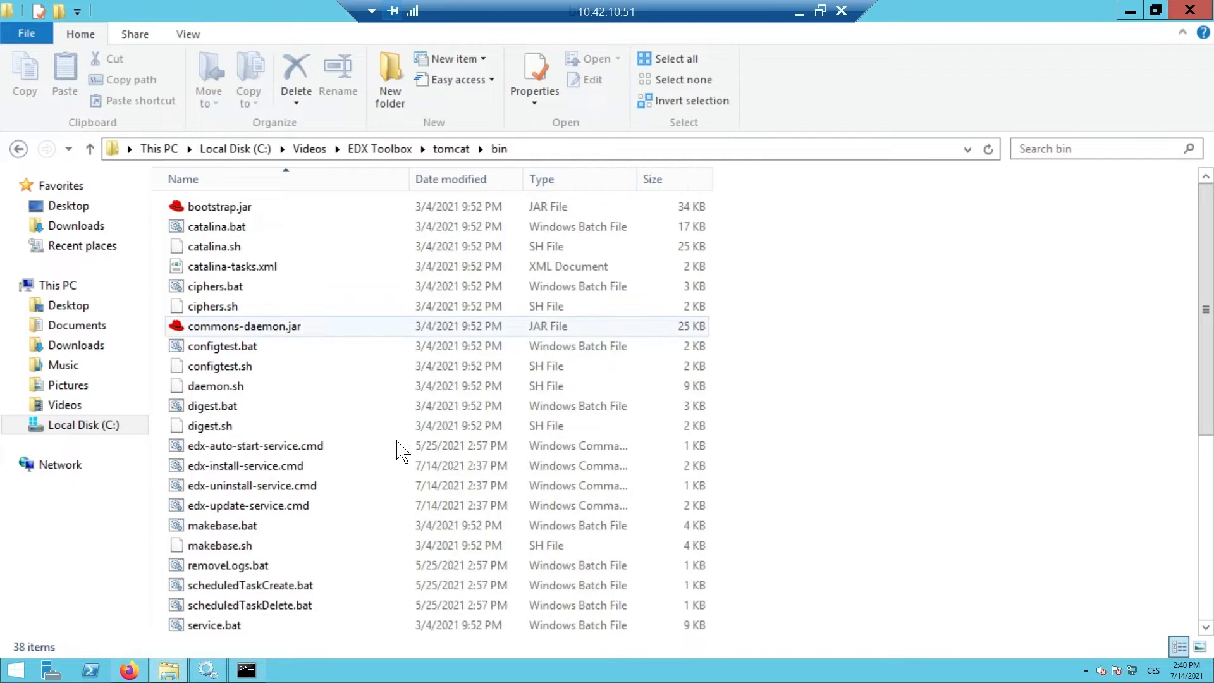
click(246, 670)
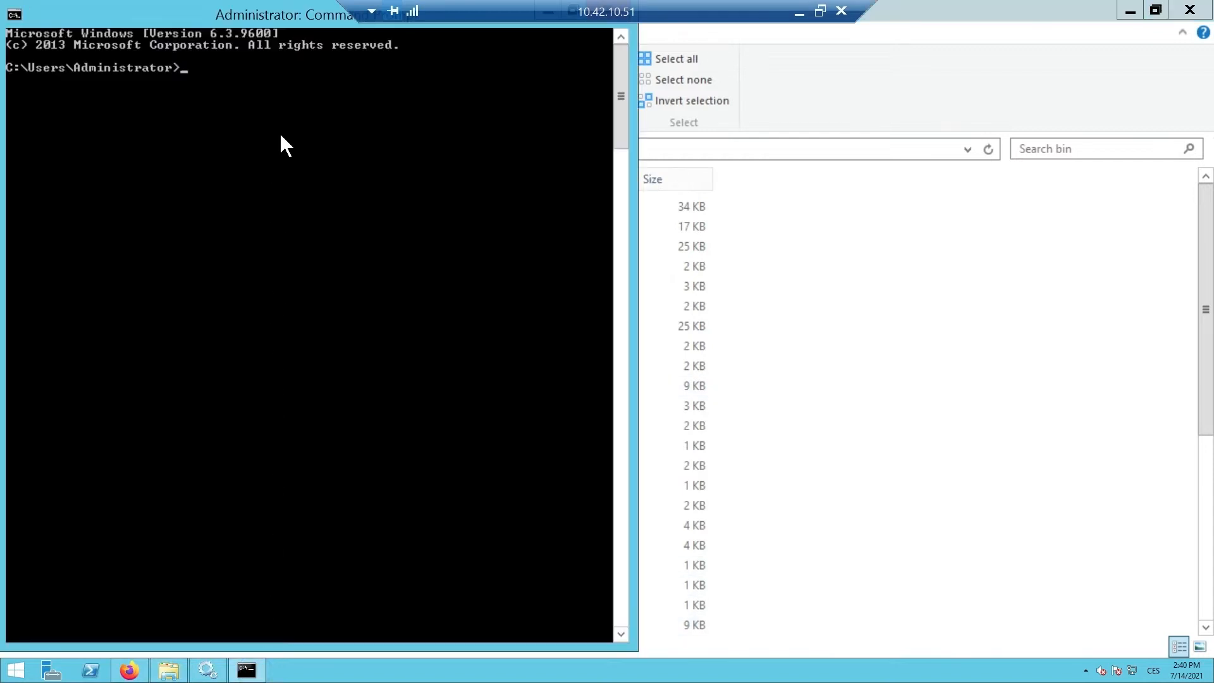
- Change into the tomcat bin folder with cd and run tomcat9w.exe //ES//edx-toolbox
text(cd)
right_click(276, 72)
click(297, 122)
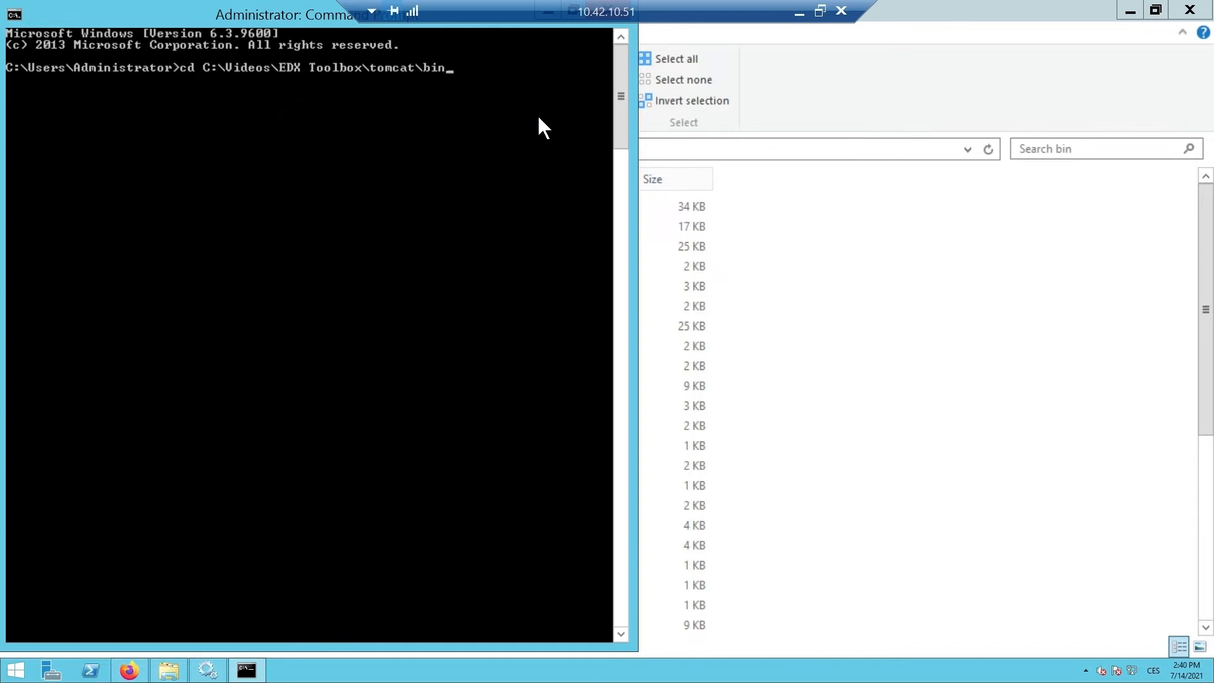
key(Return)
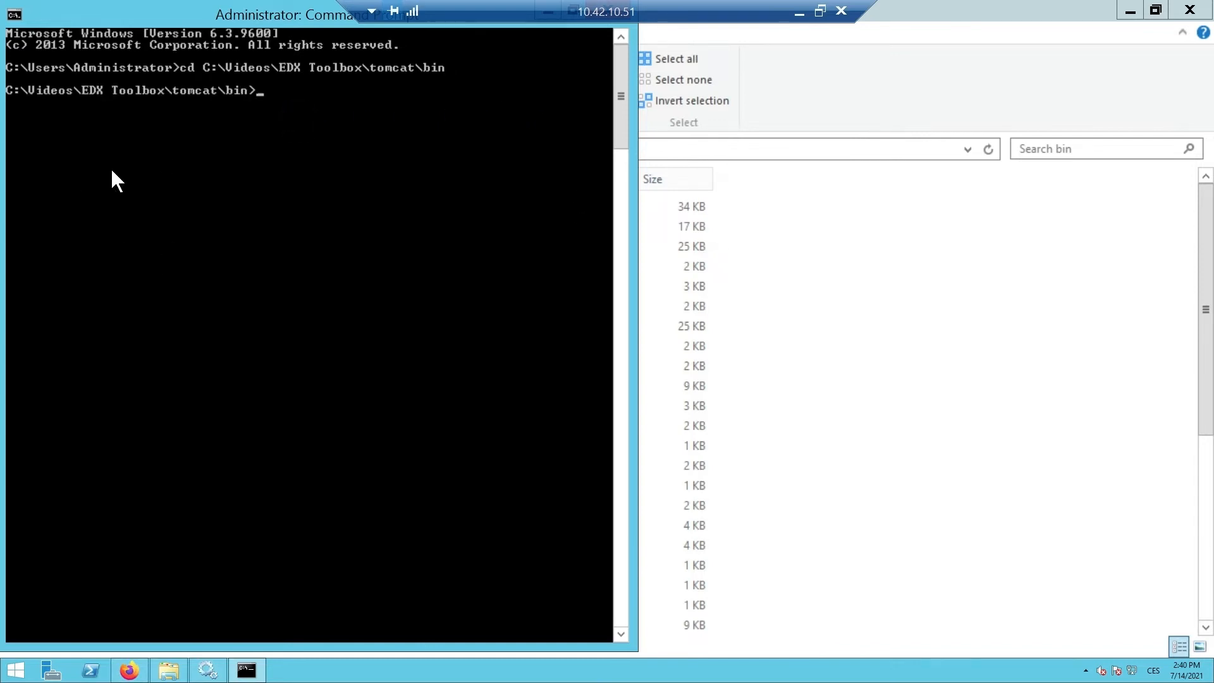
right_click(268, 89)
click(331, 137)
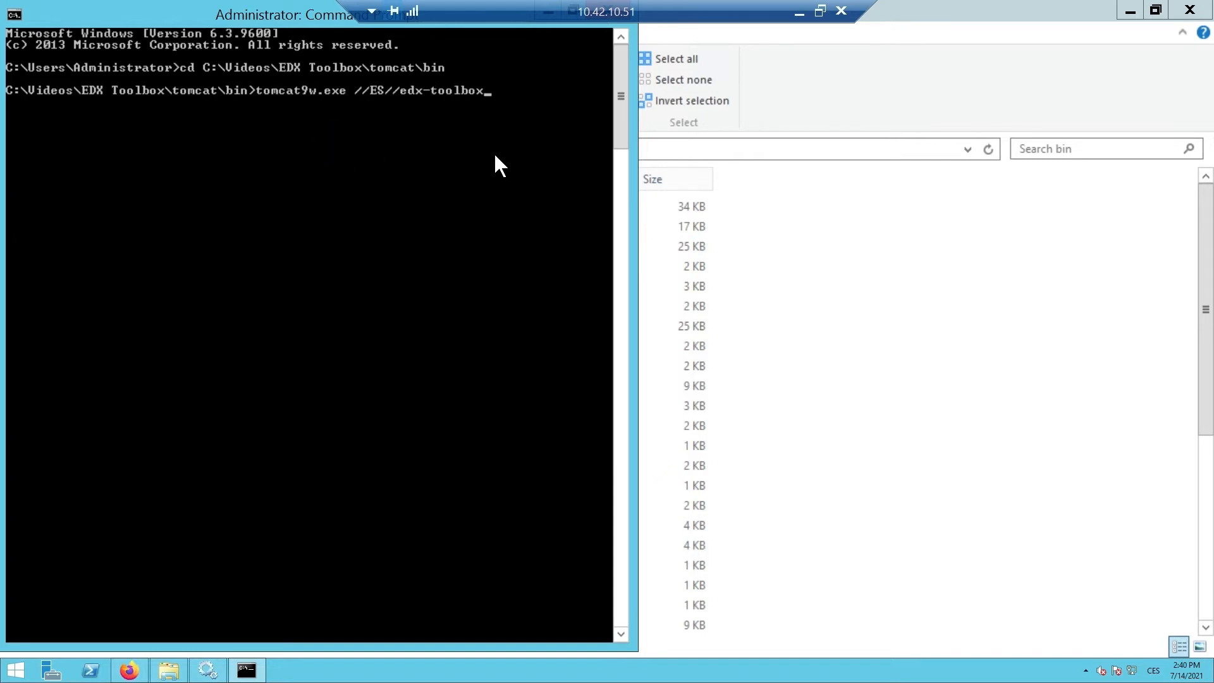
key(Return)
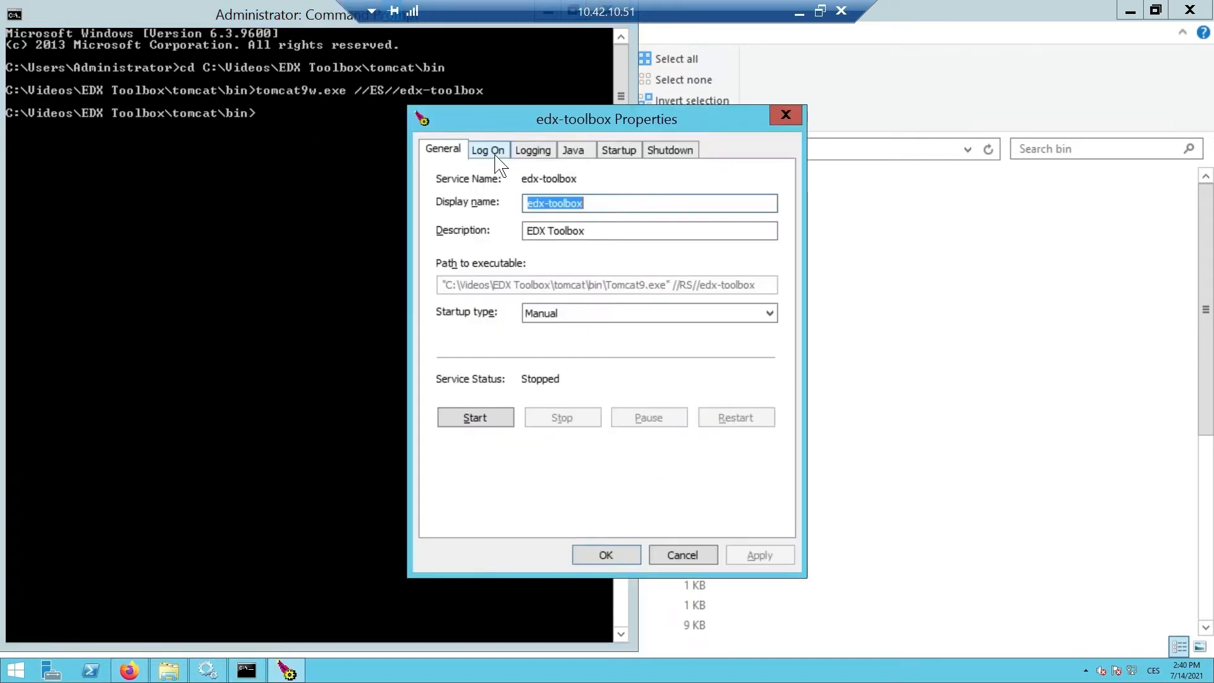
- In the Java options, change the shutdown port to 9005 and the HTTP port to 9090
click(573, 151)
click(767, 357)
click(767, 358)
click(767, 357)
click(767, 357)
click(767, 357)
click(767, 357)
click(767, 357)
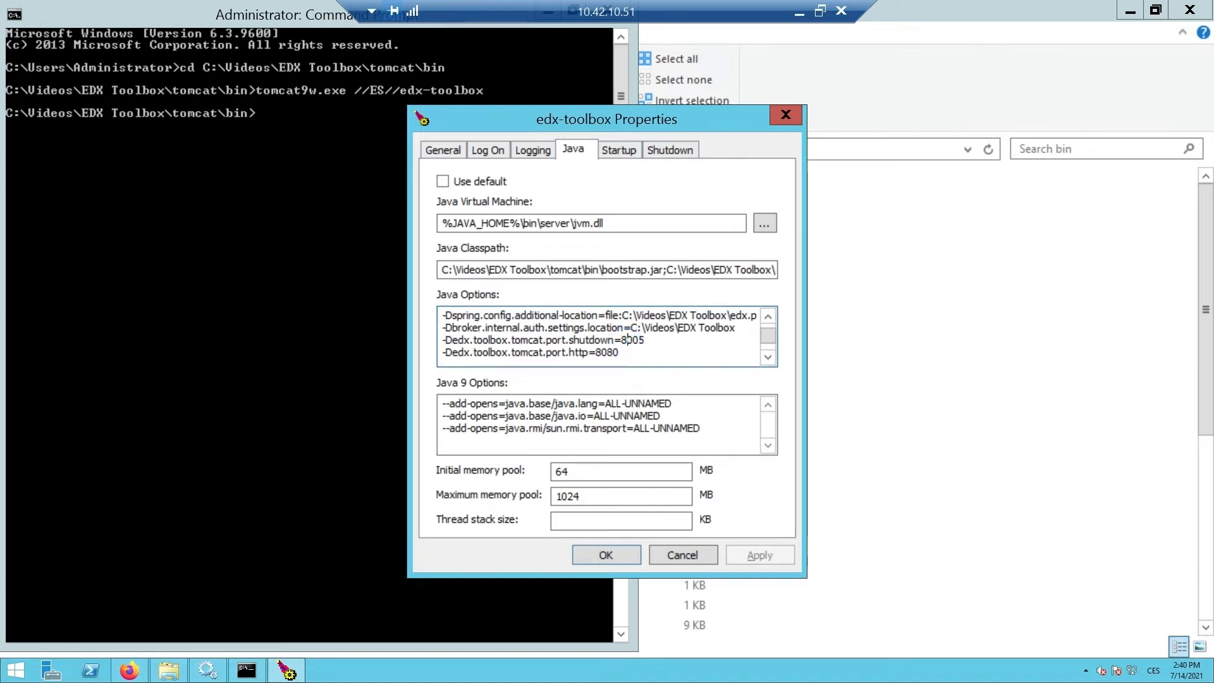
key(BackSpace)
text(9)
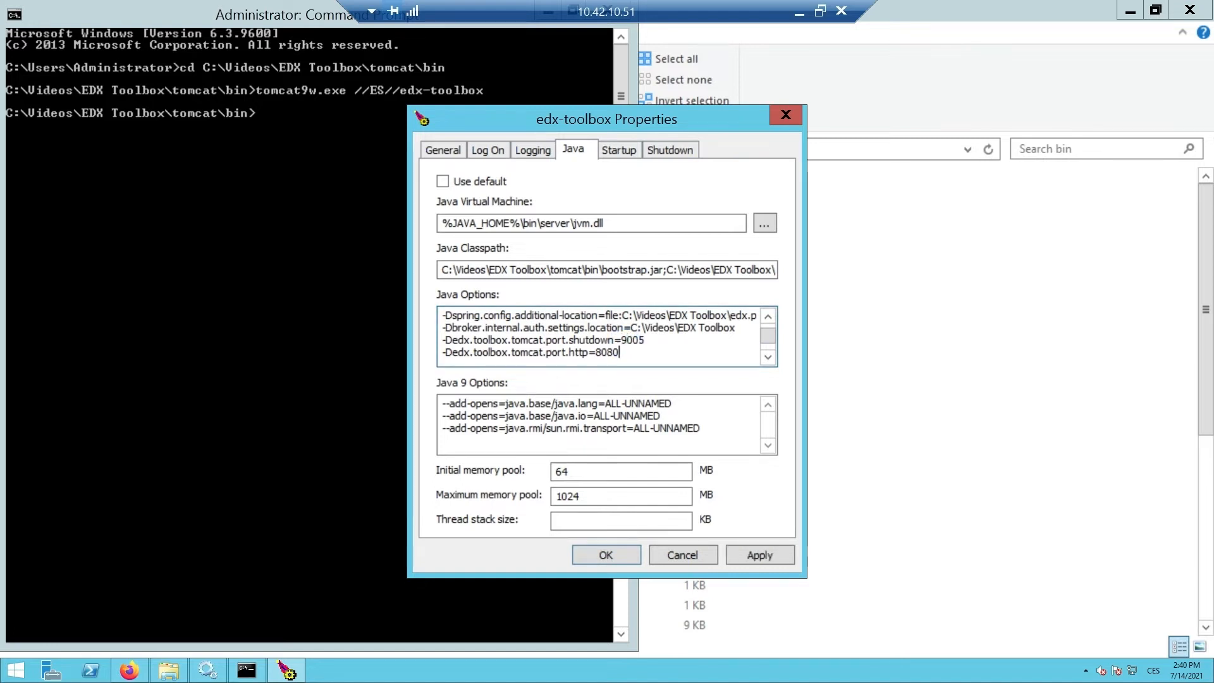
key(BackSpace)
key(BackSpace)
key(BackSpace)
text(909)
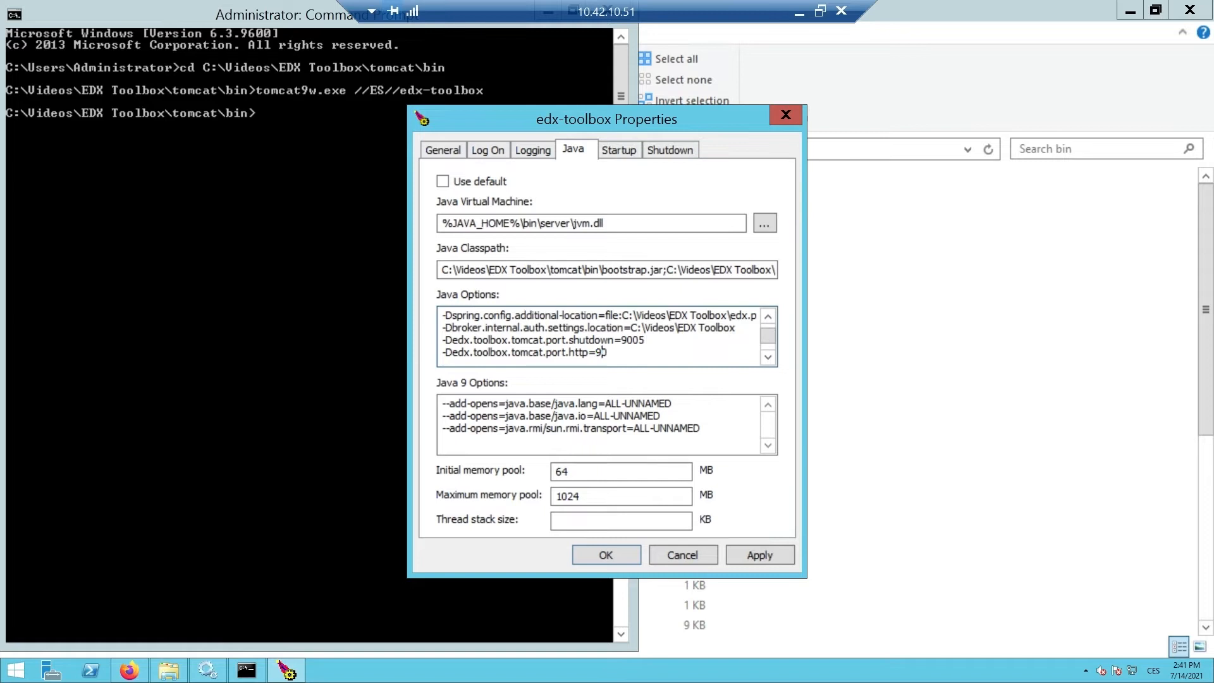
- Change the AJP port from 8009 to 9009 and the AJP redirect port to 9443
click(768, 357)
click(767, 357)
click(595, 339)
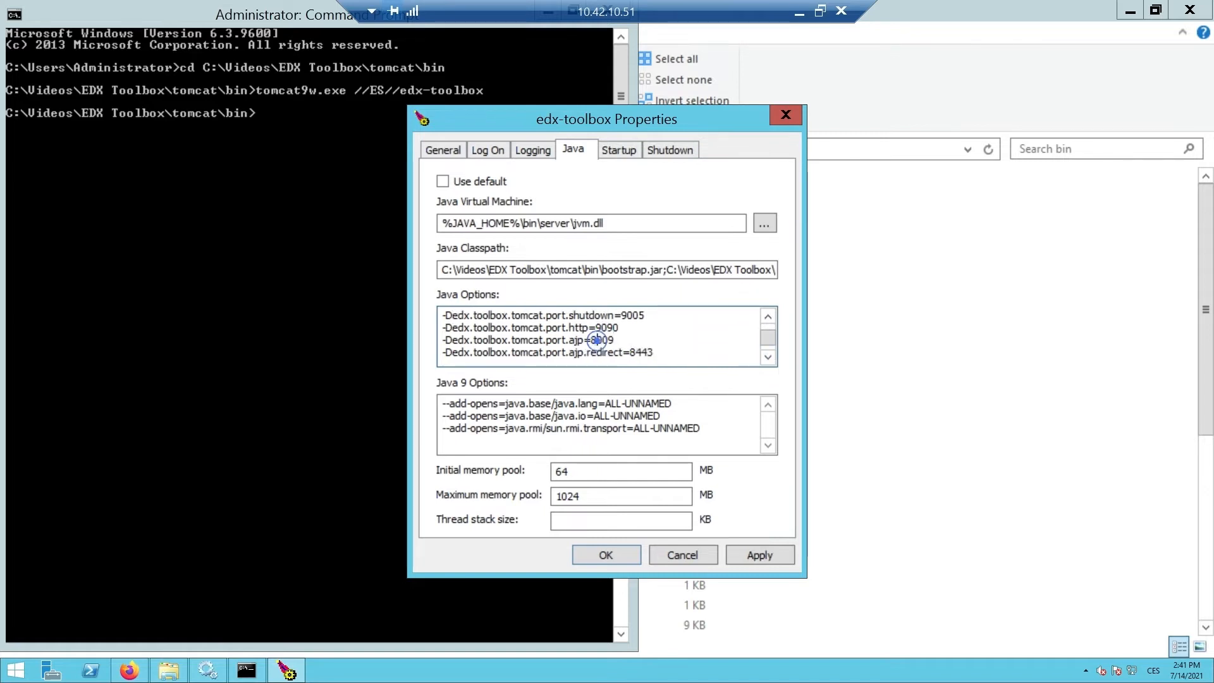
key(BackSpace)
text(9)
key(BackSpace)
text(9)
- Set the http.redirect port to 9443, then apply the service settings and close the dialog
click(768, 357)
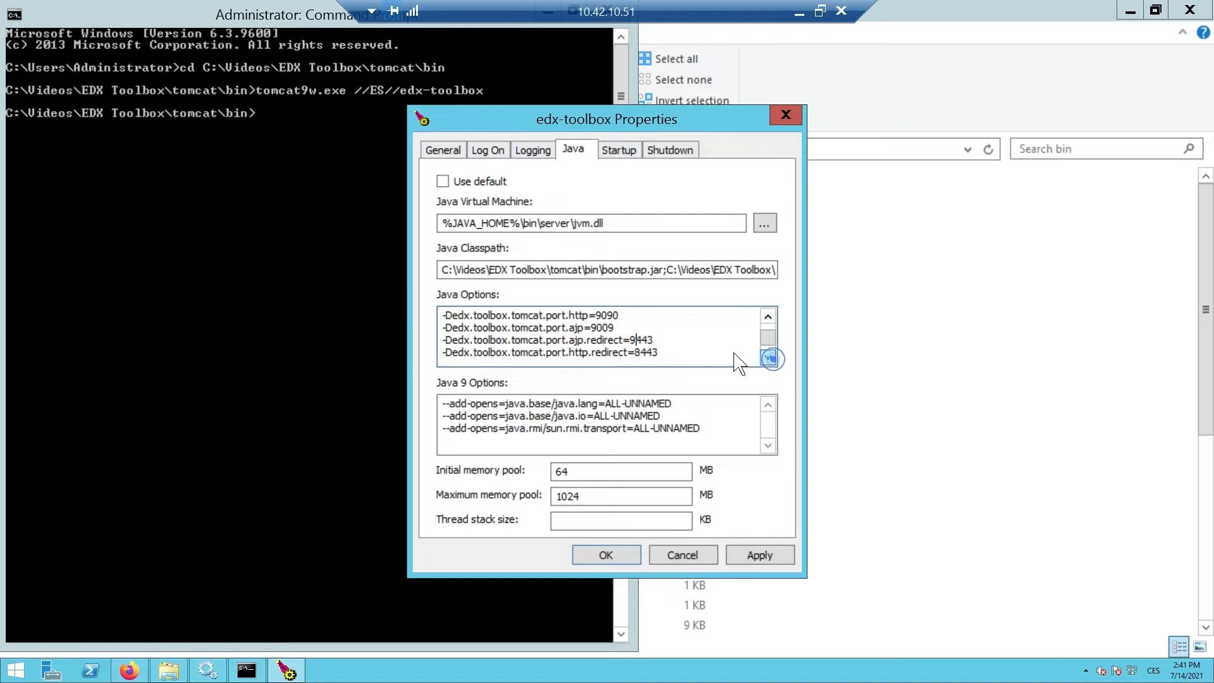
click(638, 352)
key(BackSpace)
text(9)
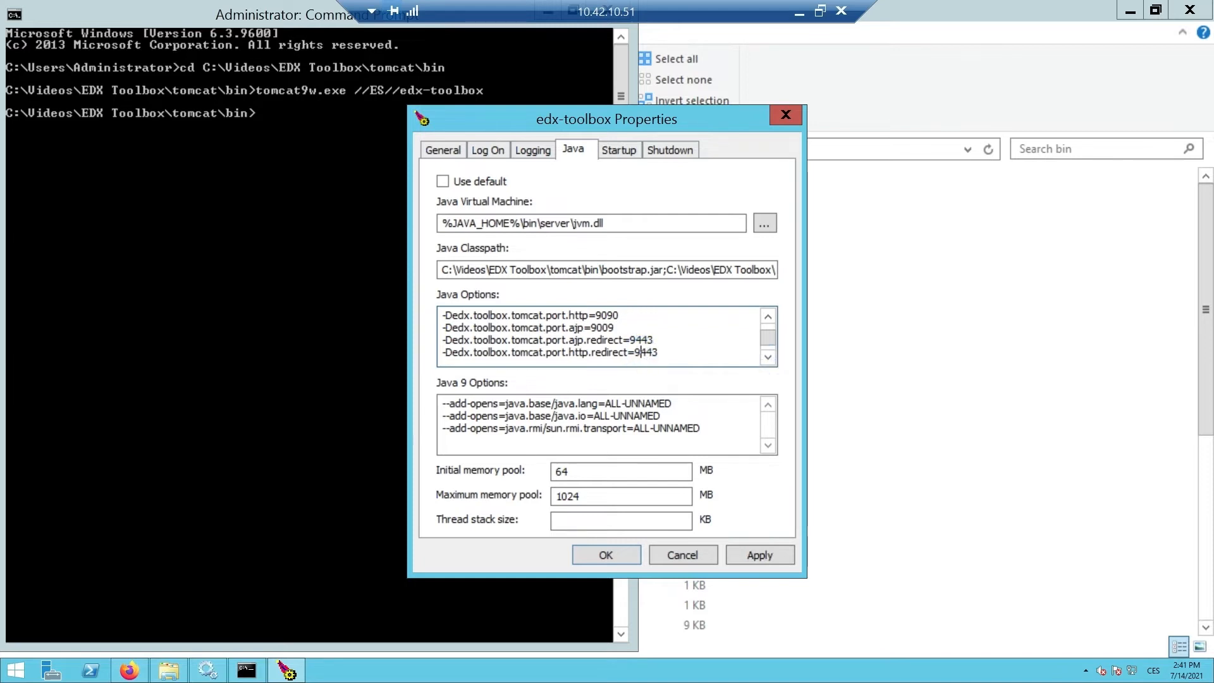
click(767, 357)
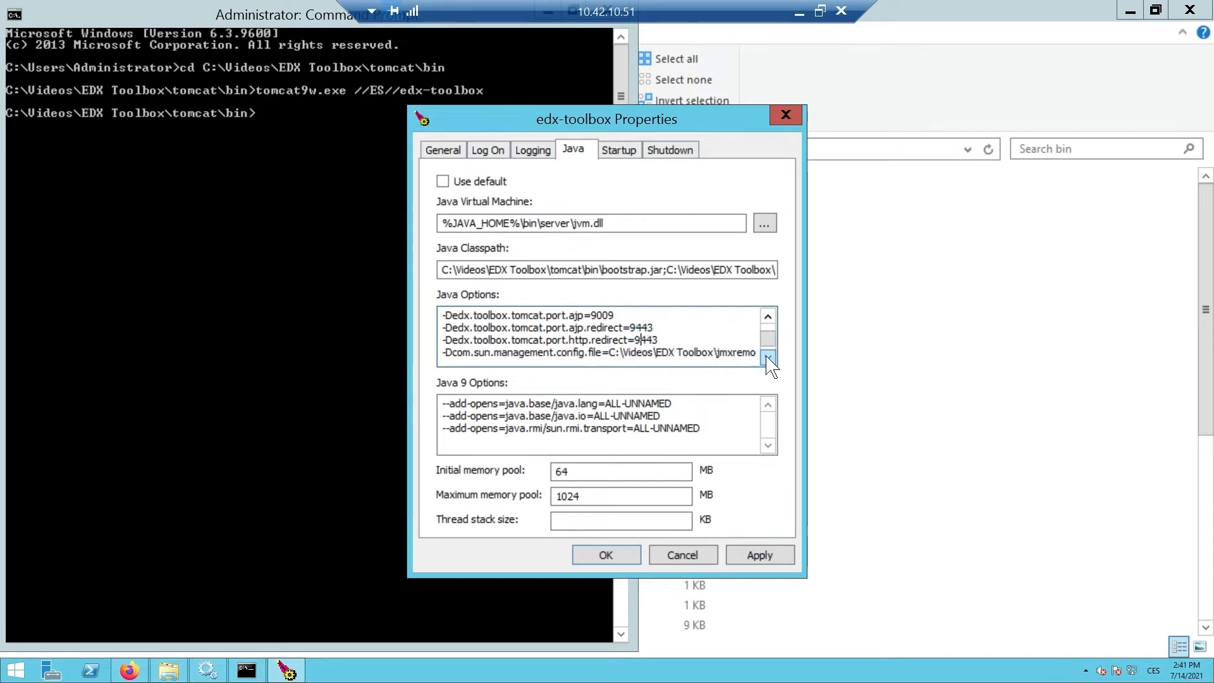
click(767, 357)
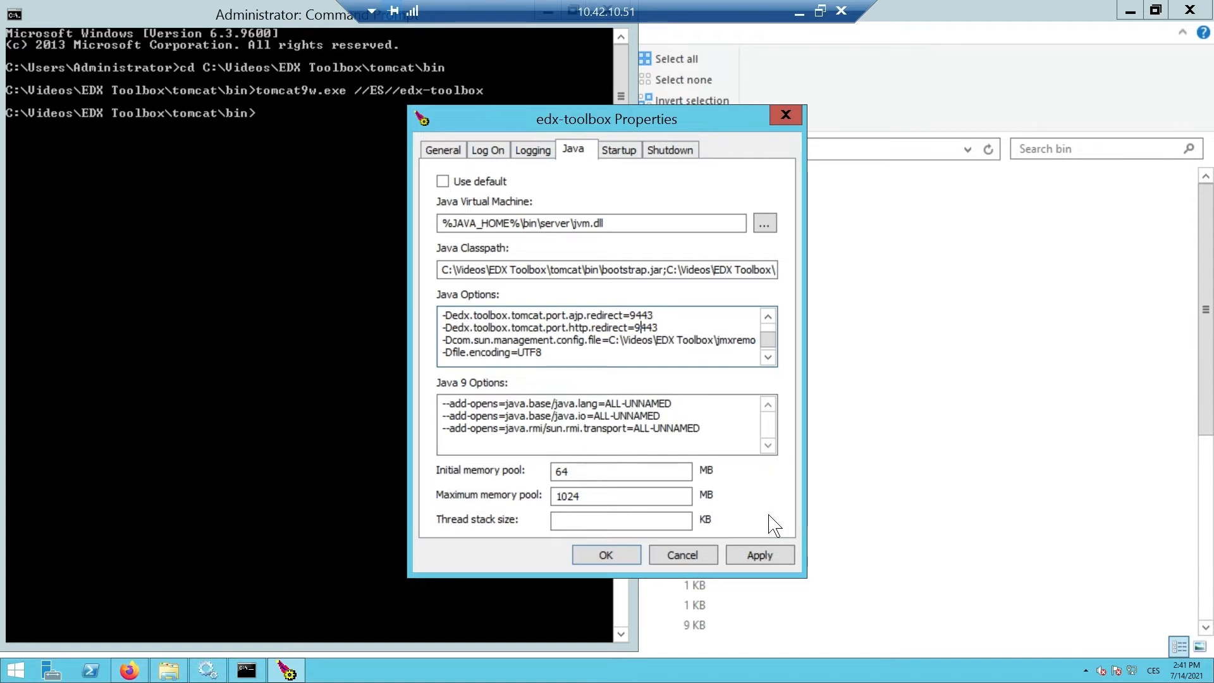
click(776, 556)
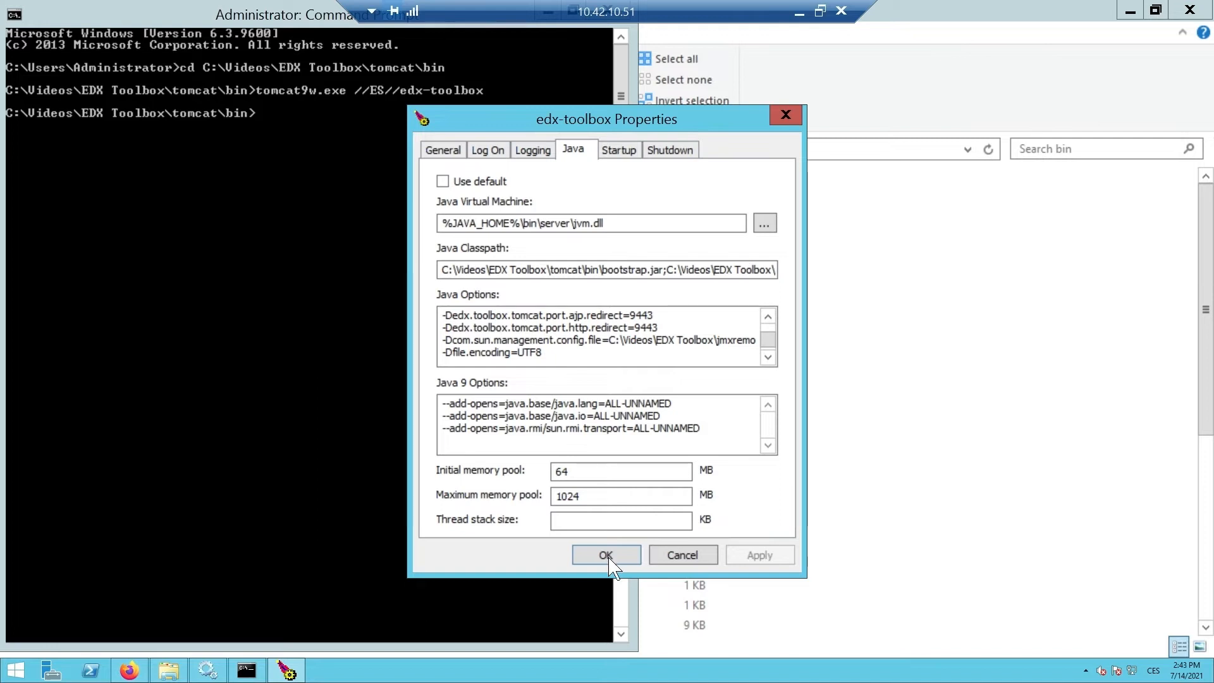
click(606, 556)
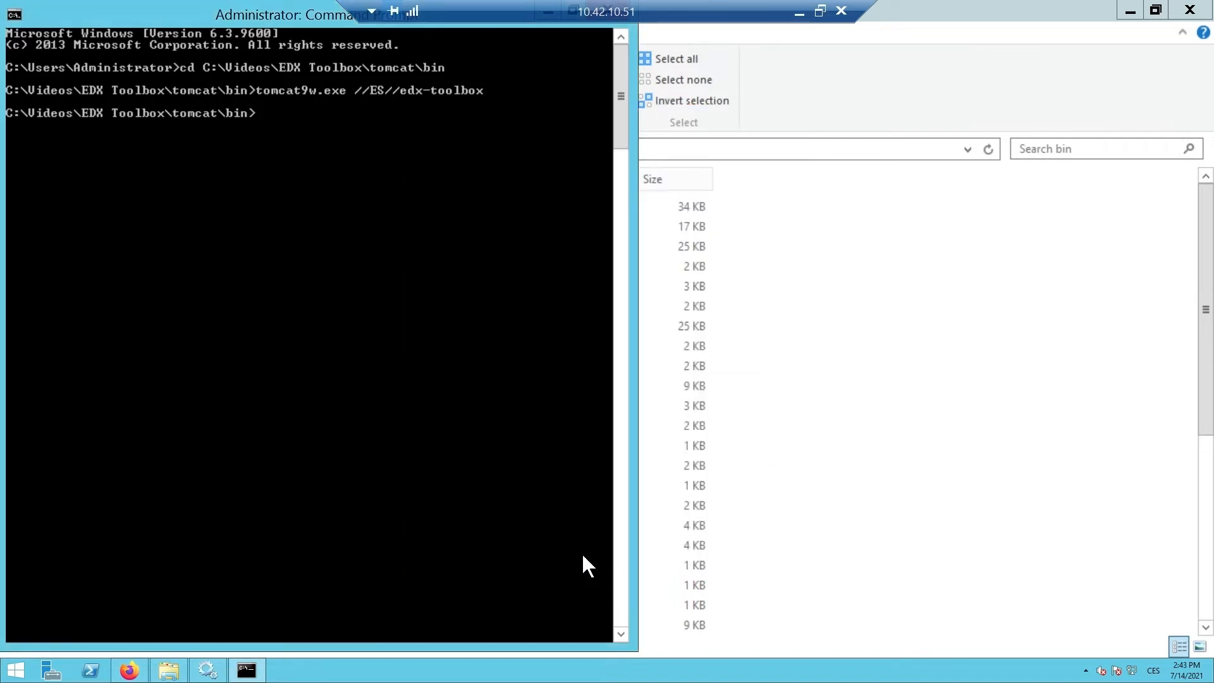
- Close the Command Prompt, go up to the EDX Toolbox folder, and open edx.properties
drag(306, 16, 314, 95)
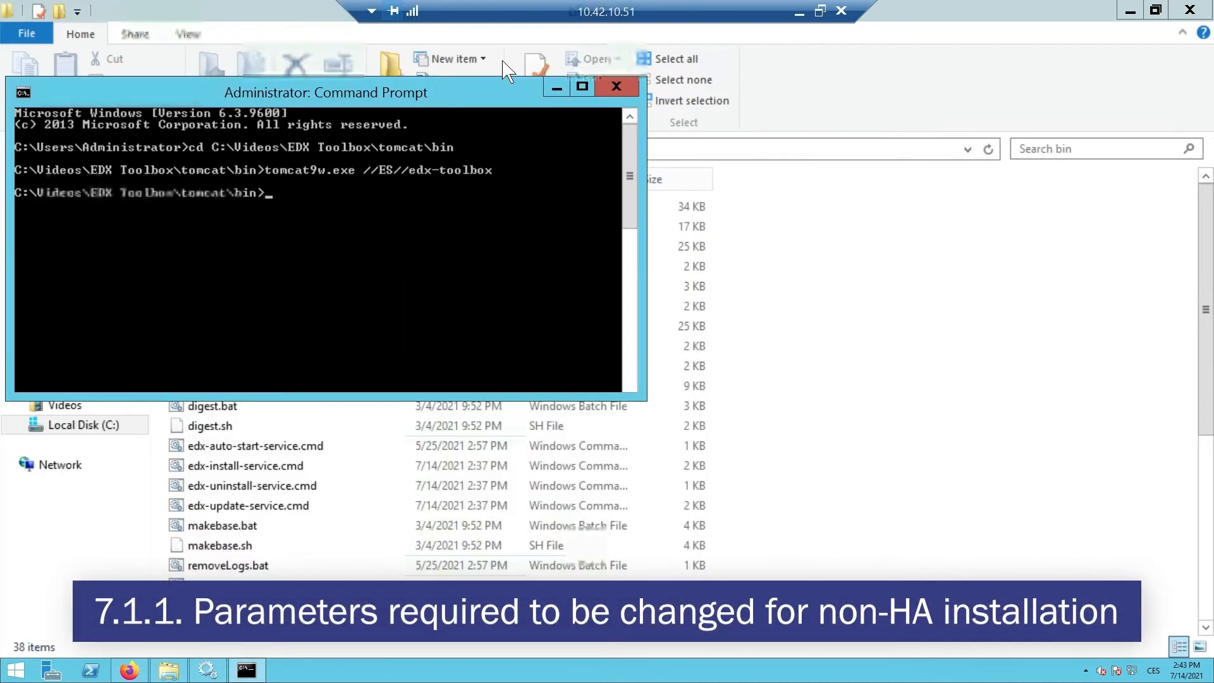
click(616, 86)
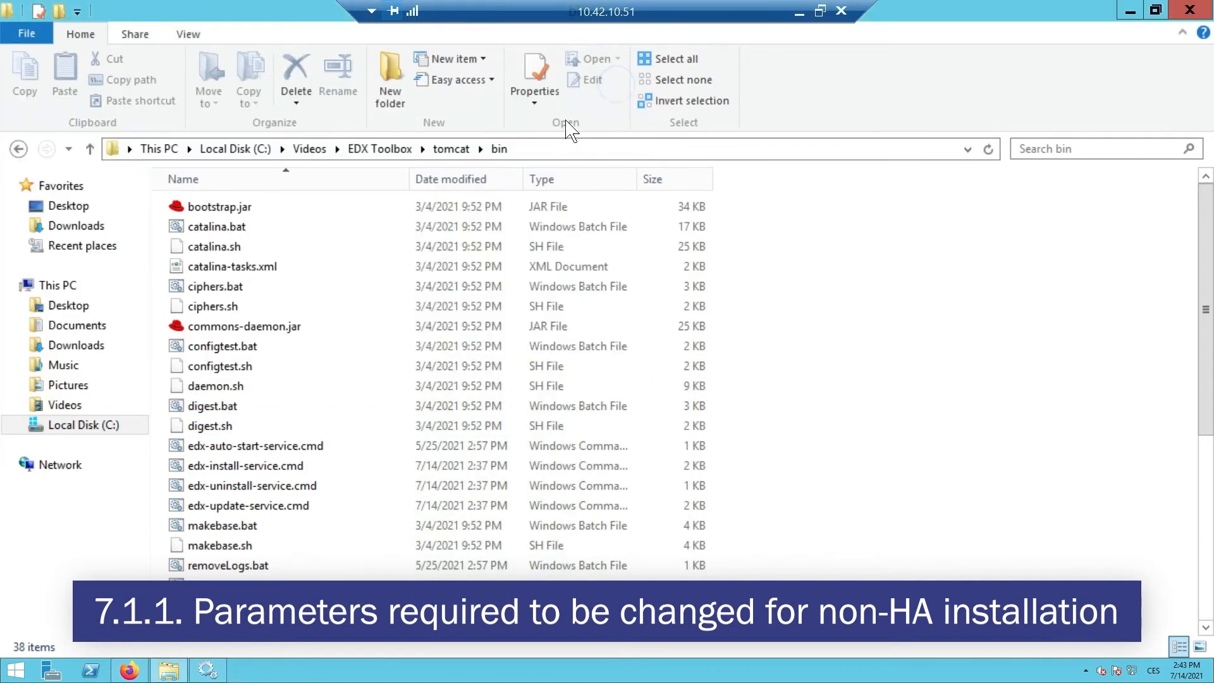
click(378, 148)
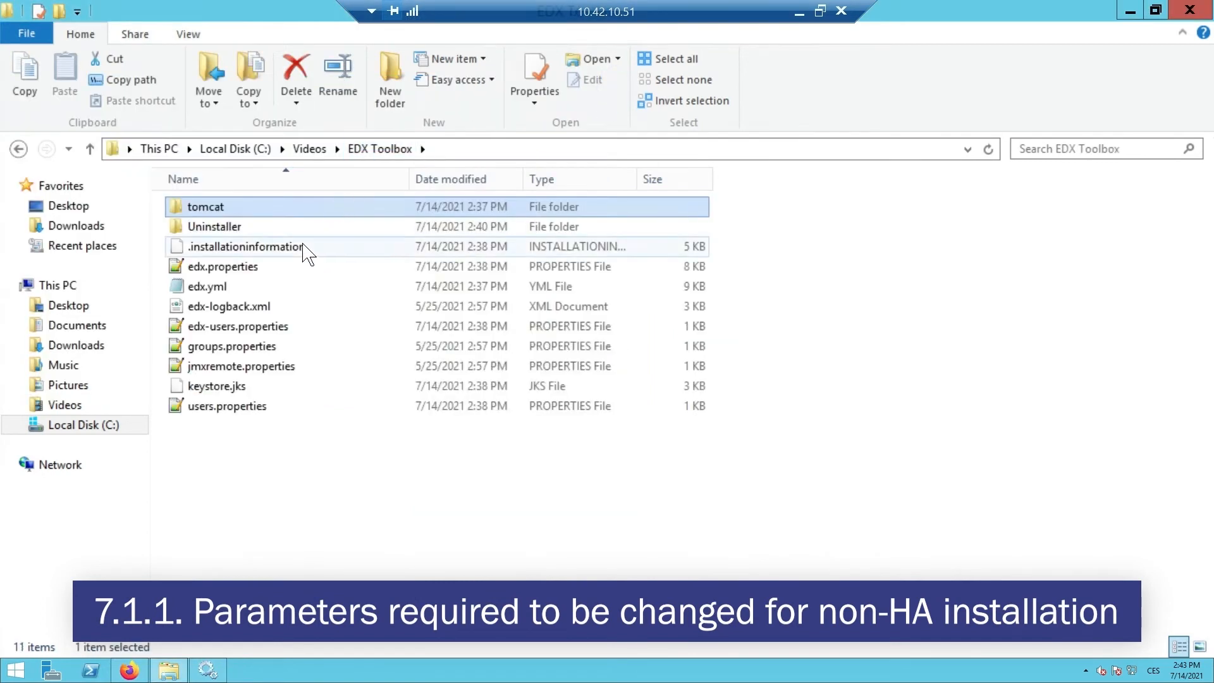
double_click(266, 267)
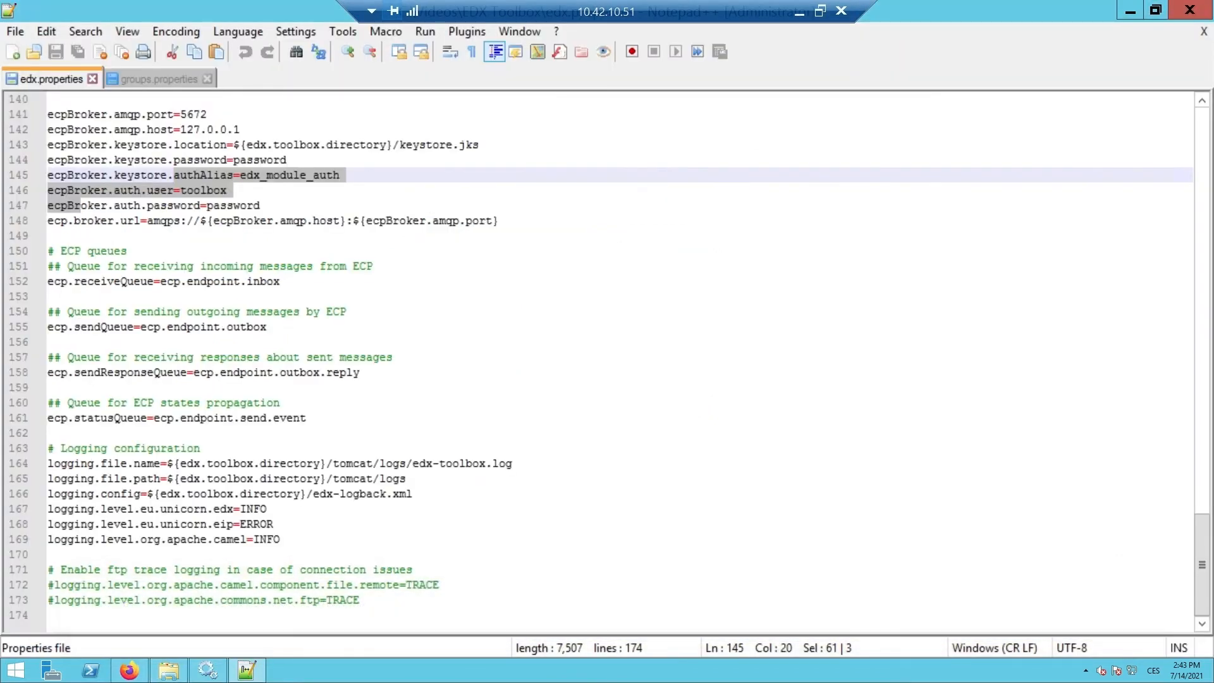
- Close groups.properties and replace the CHANGE-ME placeholders with toolbox code test-ep2 and service catalogue code lion
scroll(619, 360, up, 16)
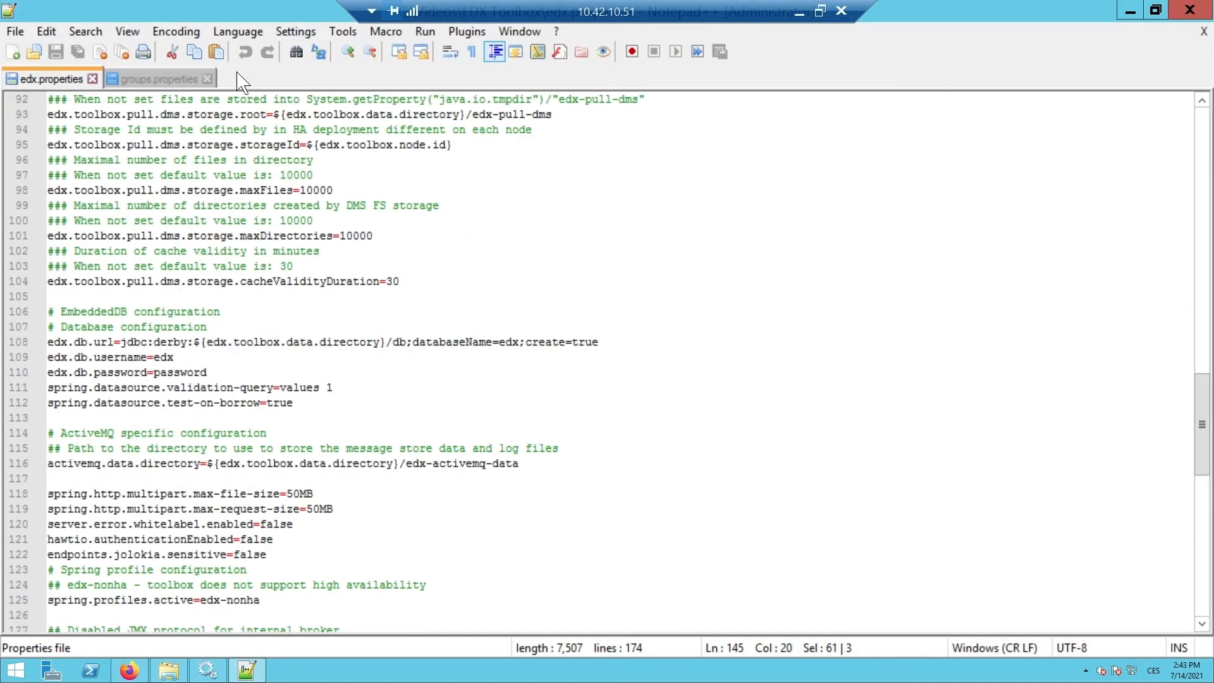
click(206, 79)
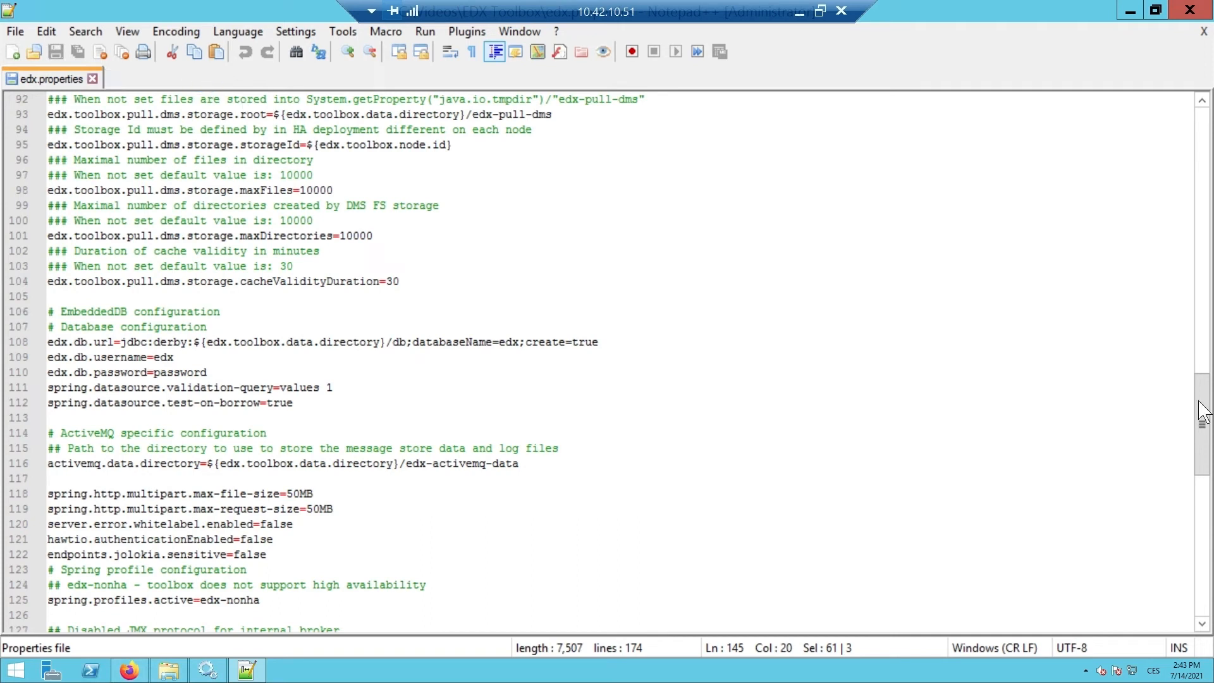
click(1199, 250)
click(1205, 188)
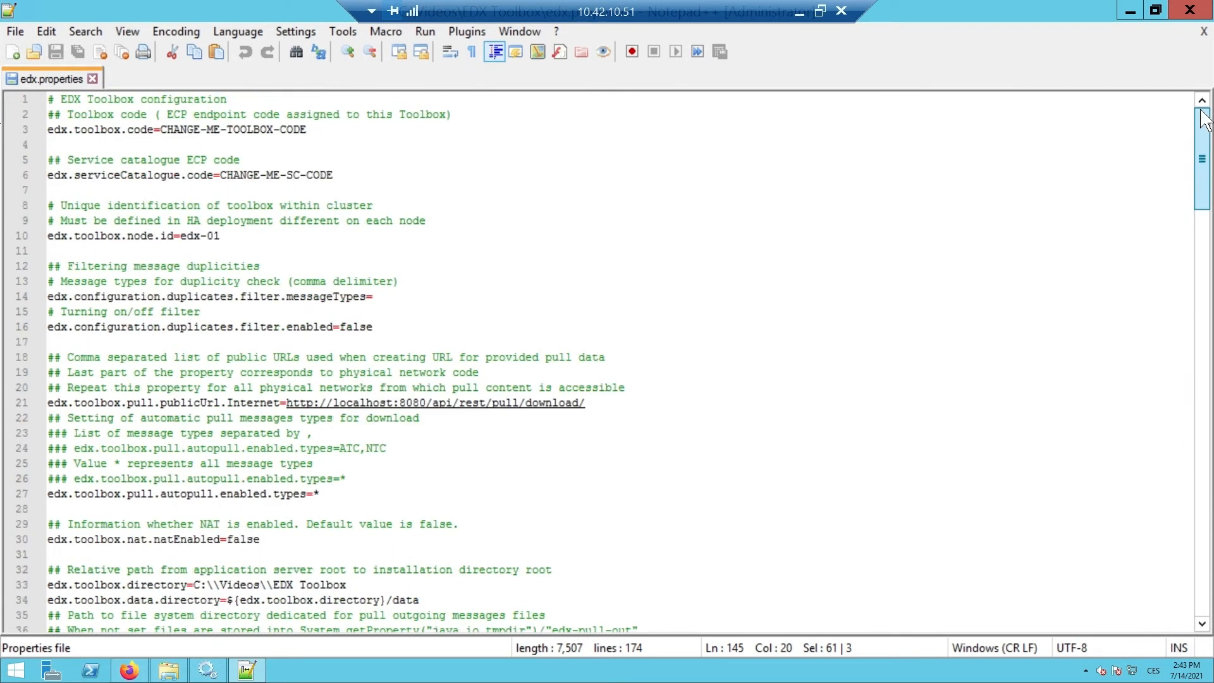
drag(307, 129, 160, 129)
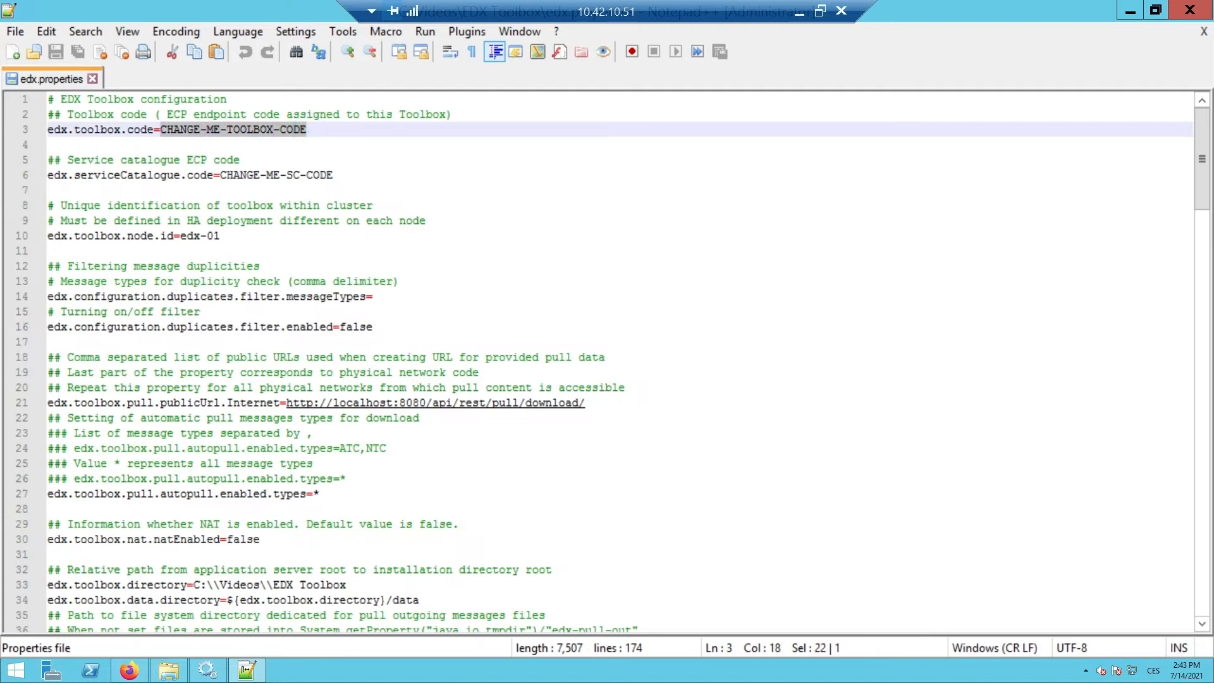
text(te)
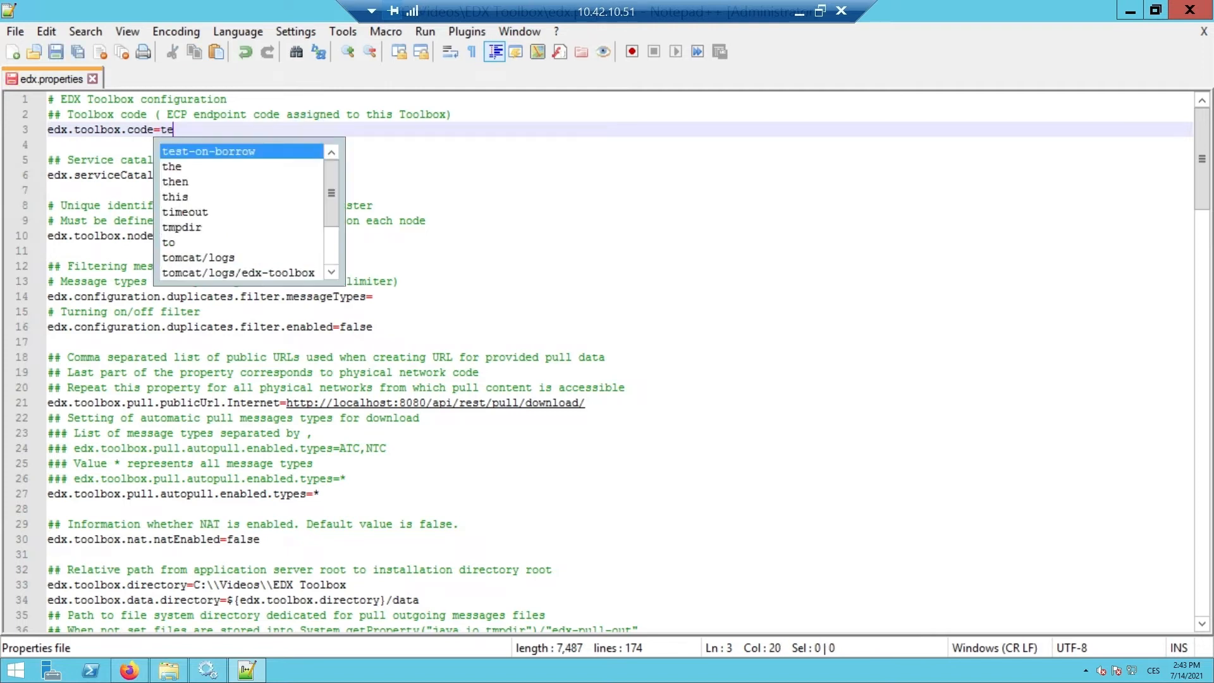
text(st-ep2)
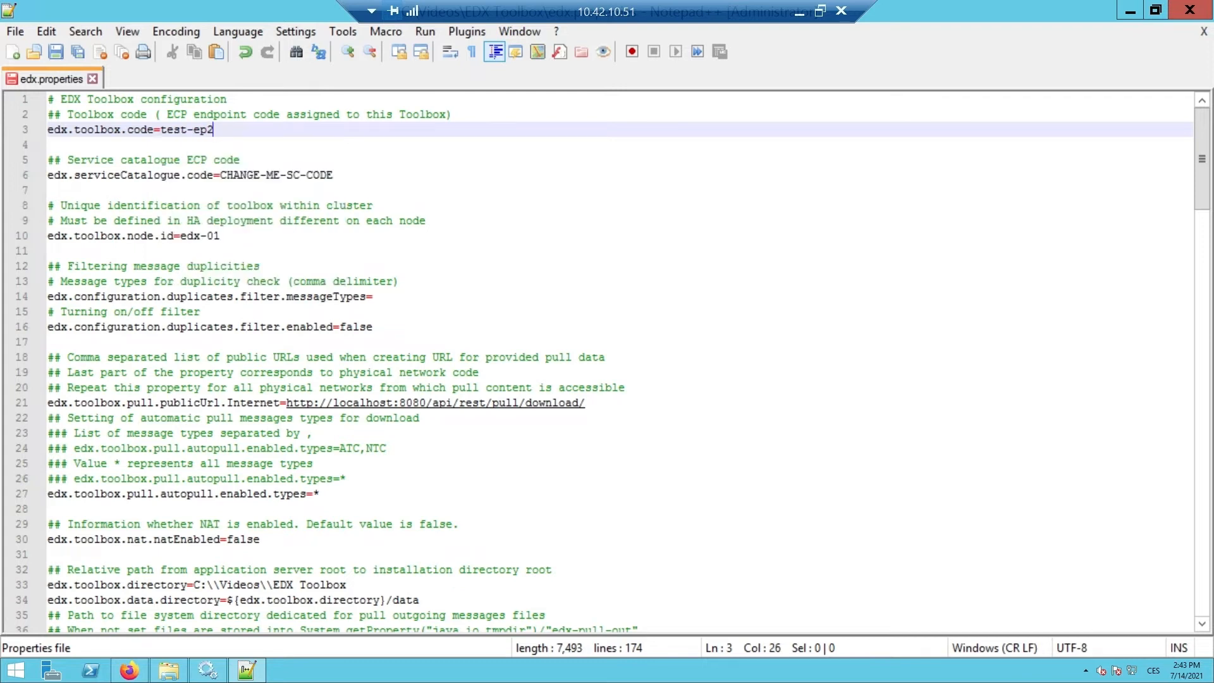
drag(333, 175, 221, 175)
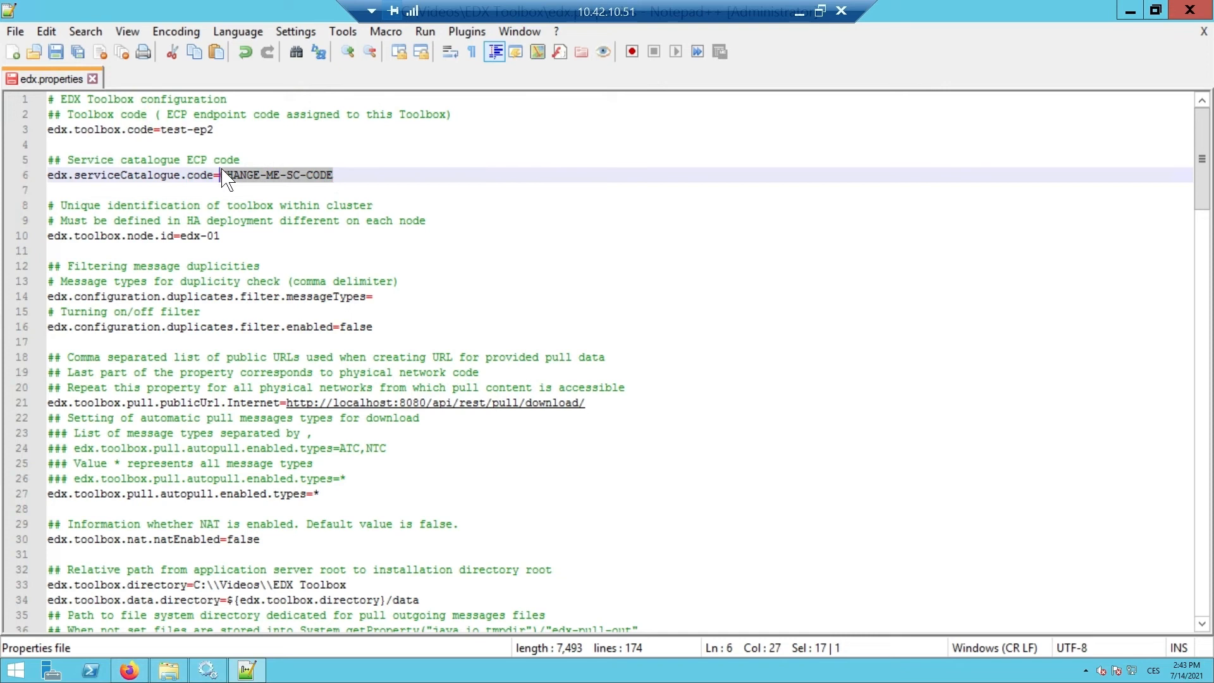
text(lion)
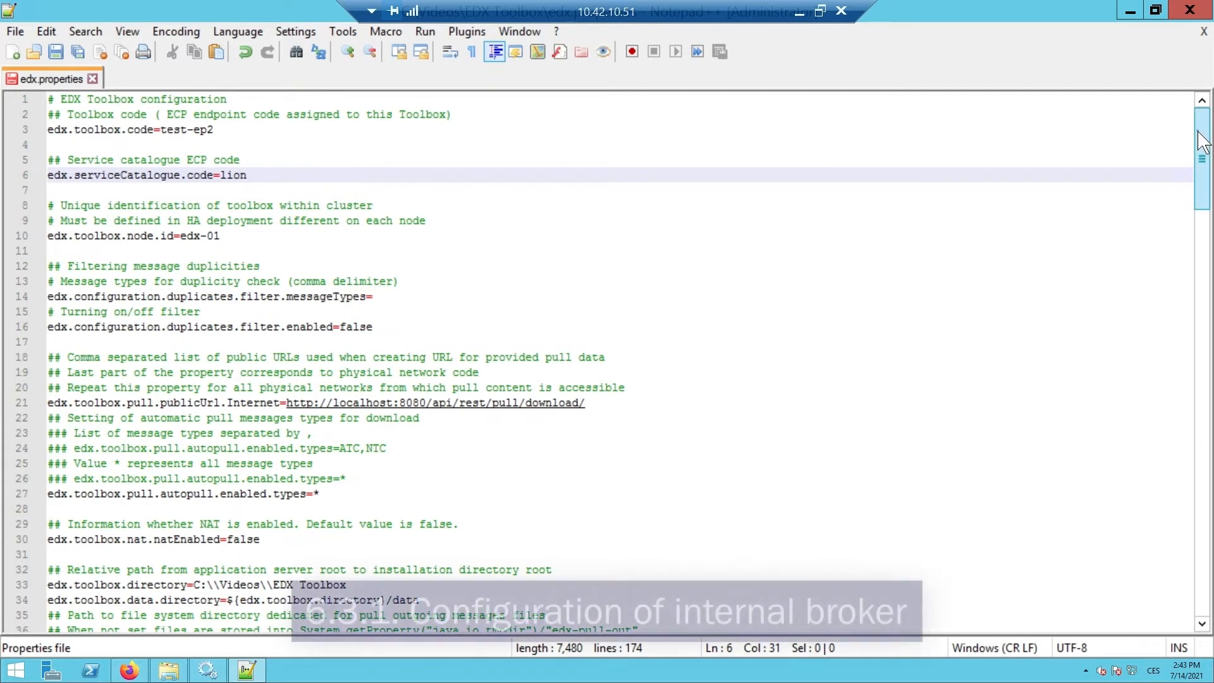
drag(1201, 141, 1157, 511)
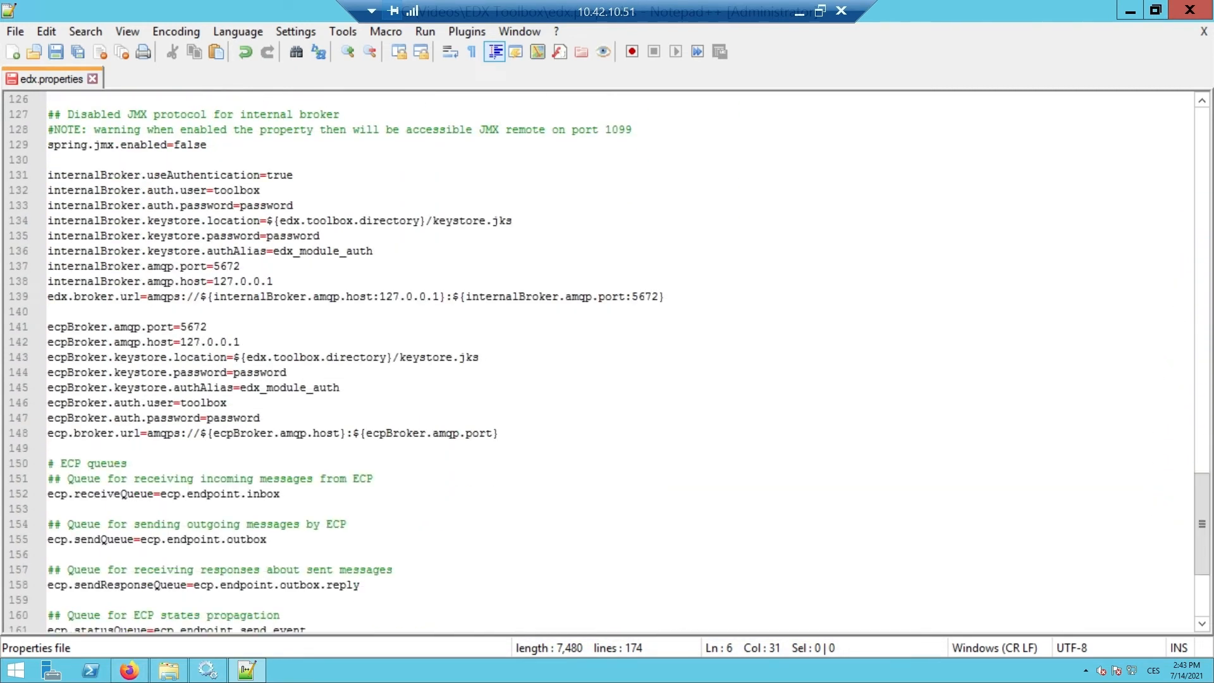
- Change the internal broker port and broker URL port from 5672 to 6672 on lines 137 and 139
click(217, 266)
key(BackSpace)
text(6)
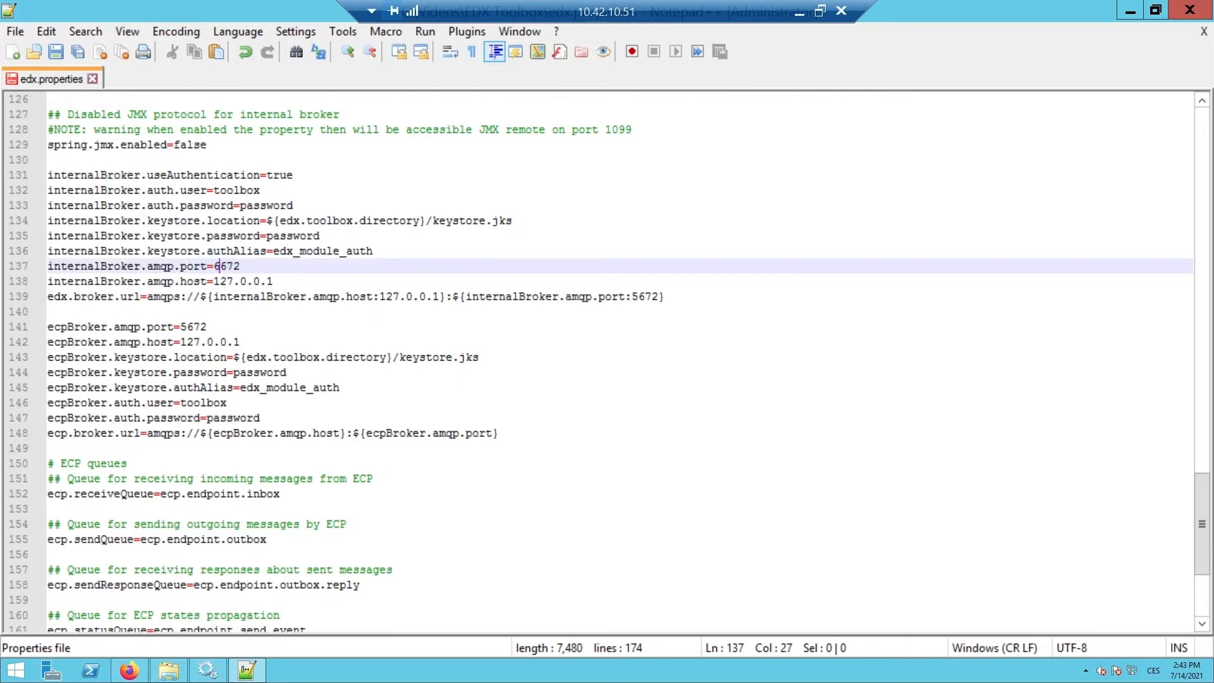
click(638, 295)
key(BackSpace)
text(6)
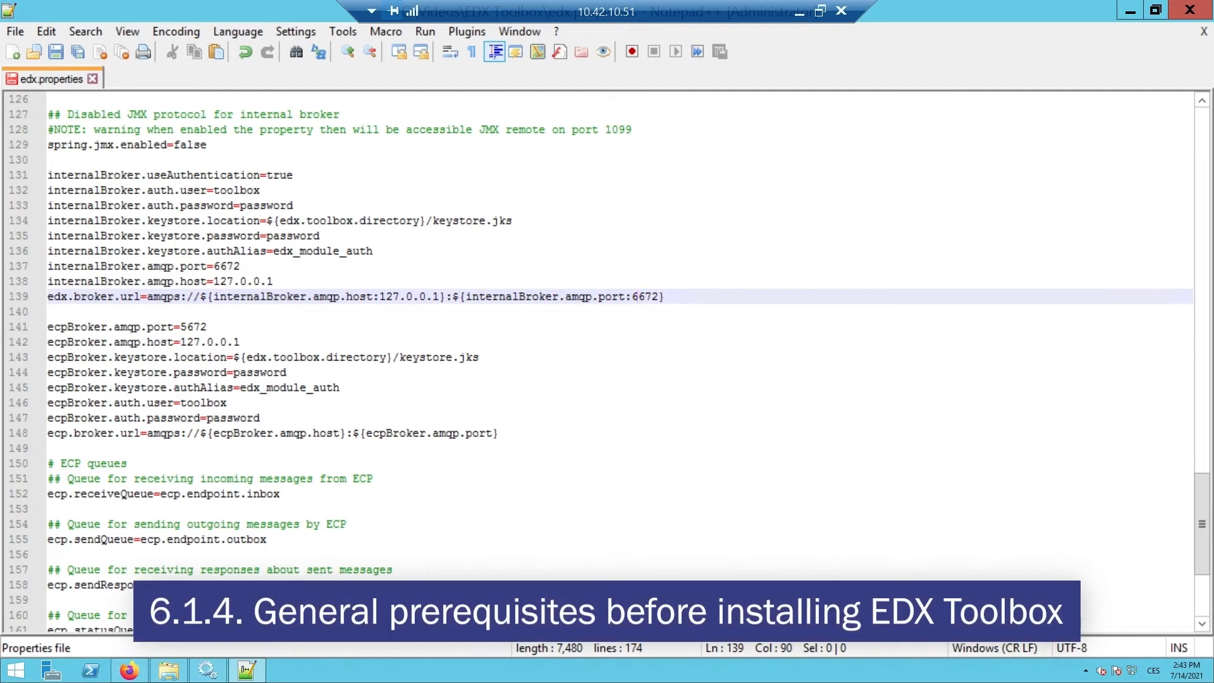
- Switch the auth aliases on lines 136 and 145 from edx_module_auth to ecp_module_auth
click(293, 251)
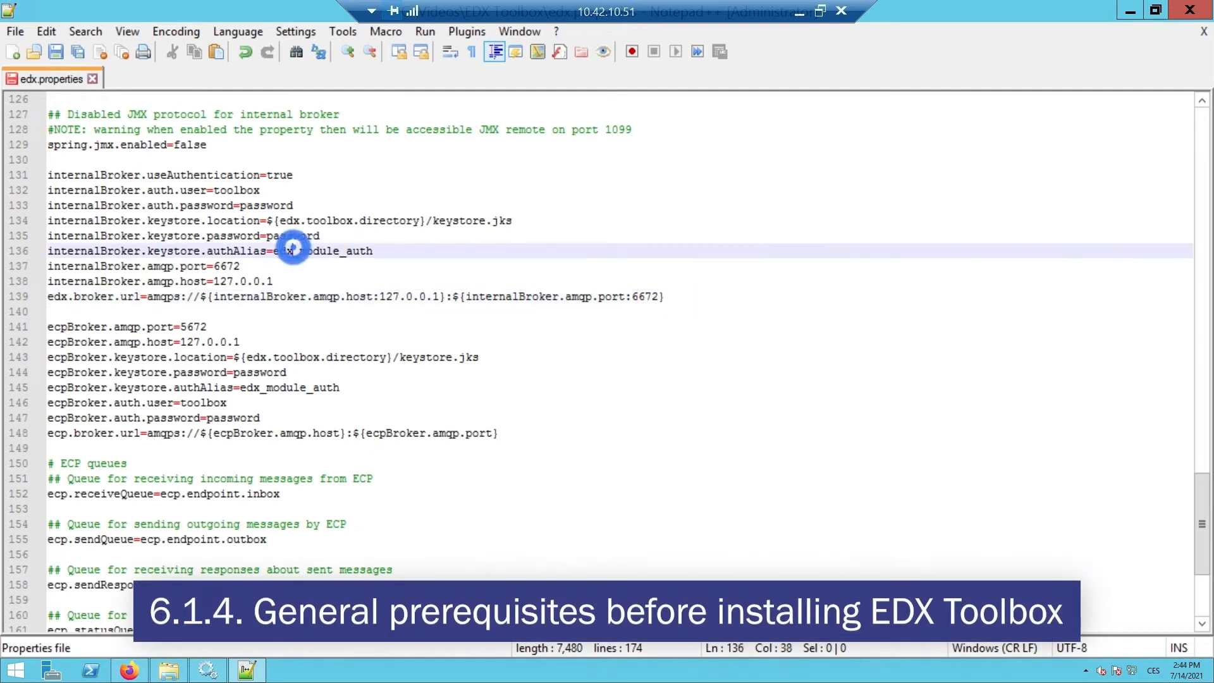
key(BackSpace)
key(BackSpace)
text(cp)
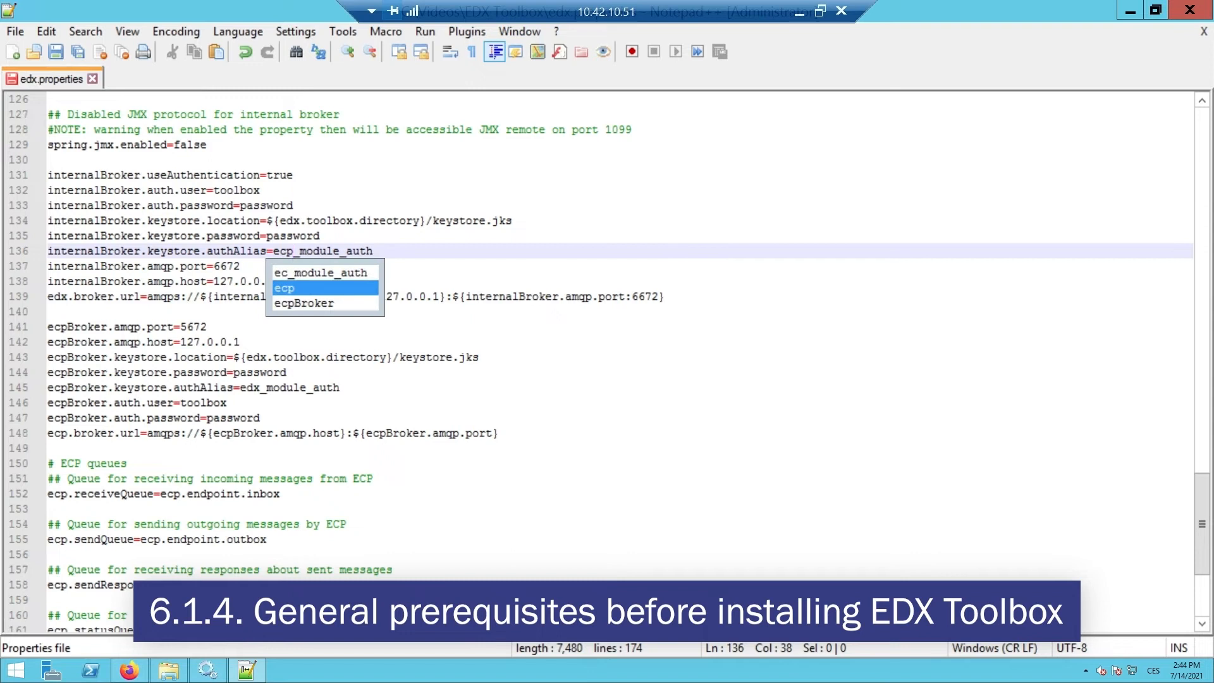
click(259, 387)
key(BackSpace)
key(BackSpace)
text(cp)
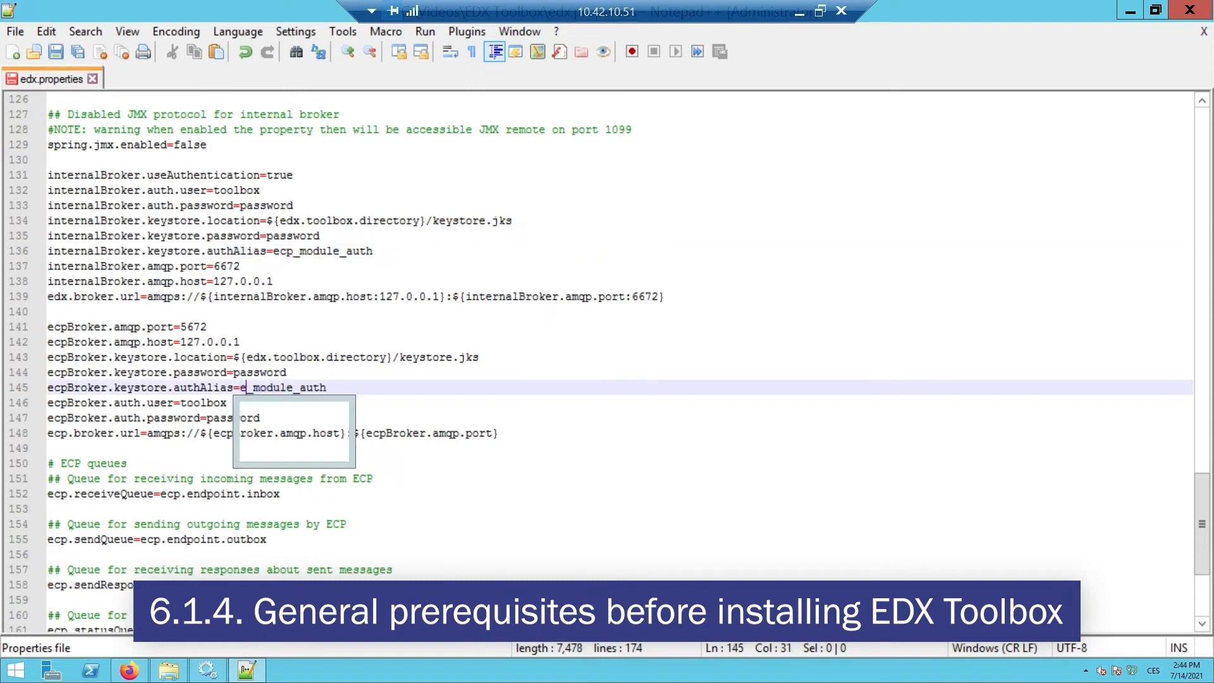
click(496, 386)
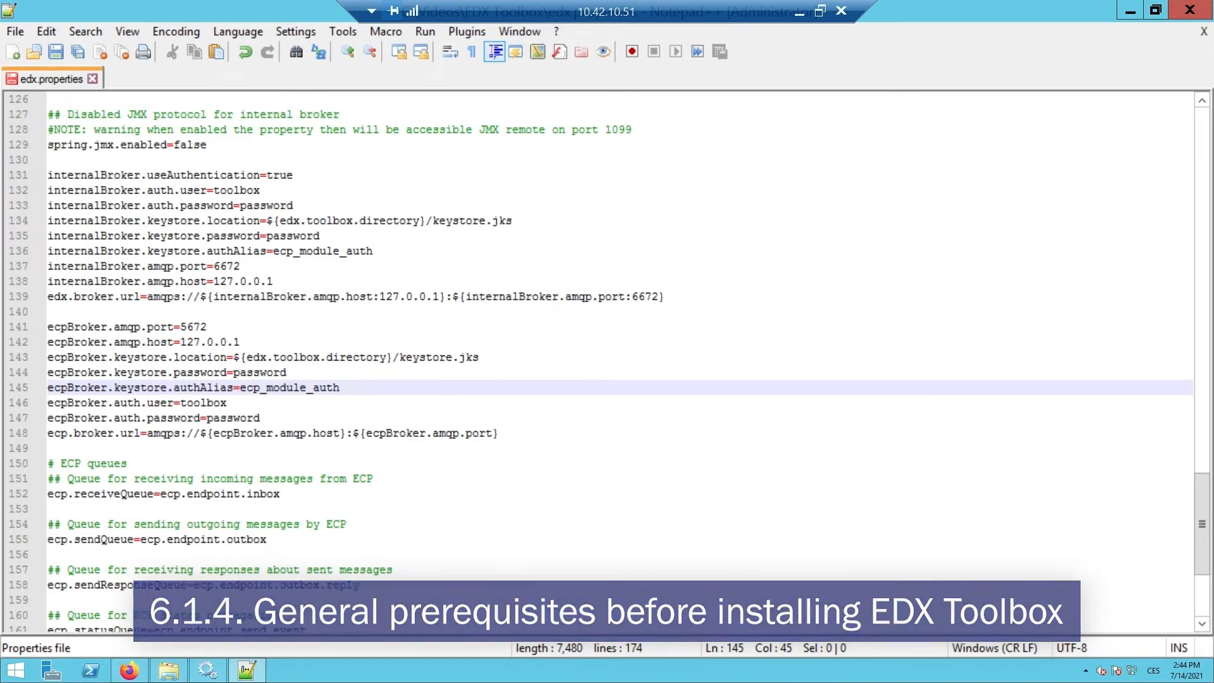
click(277, 414)
drag(277, 414, 47, 403)
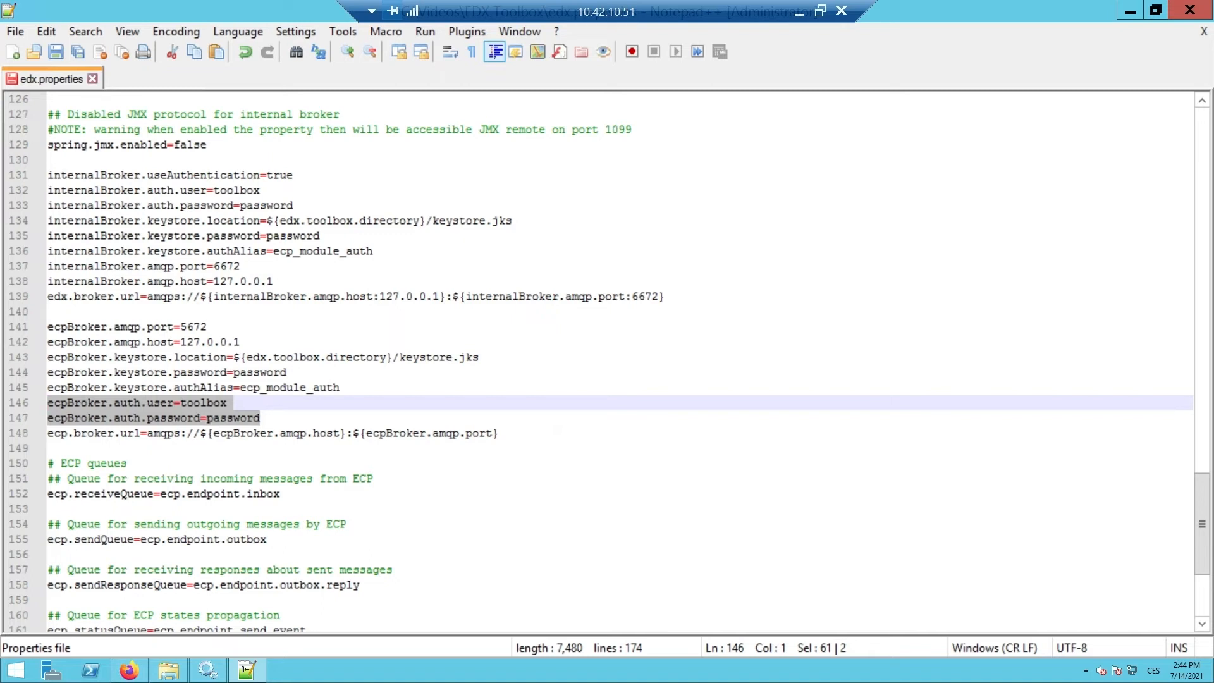
- Save edx.properties and close Notepad++
click(16, 31)
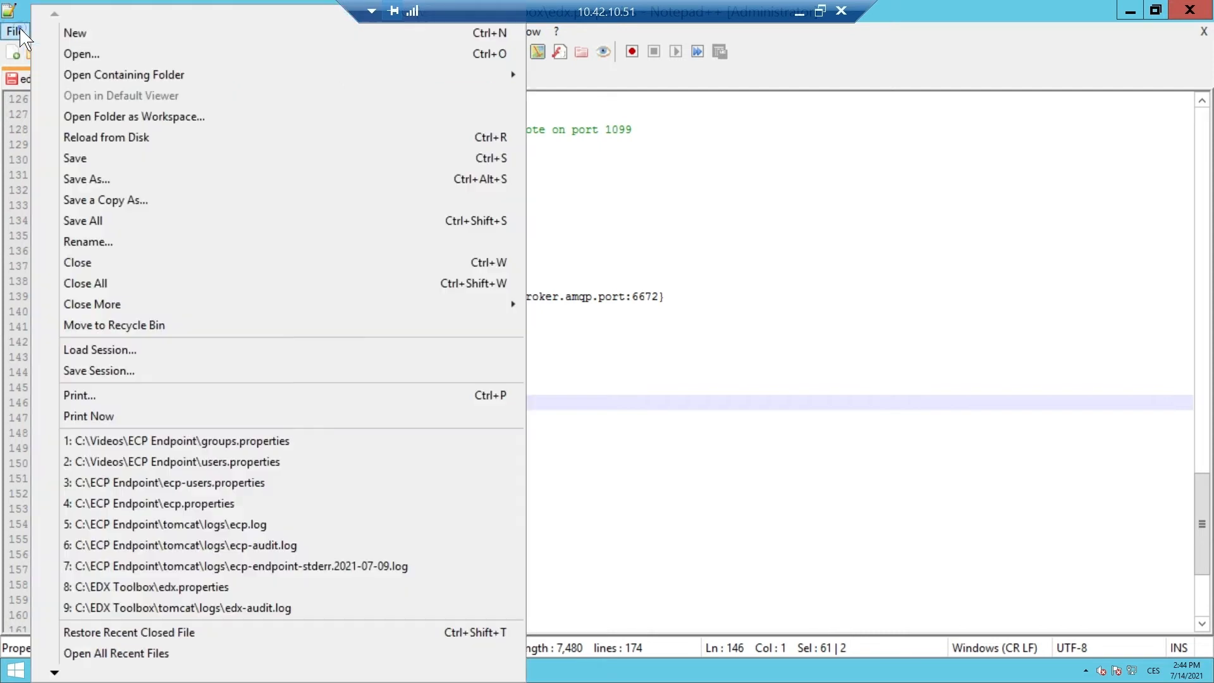
click(66, 158)
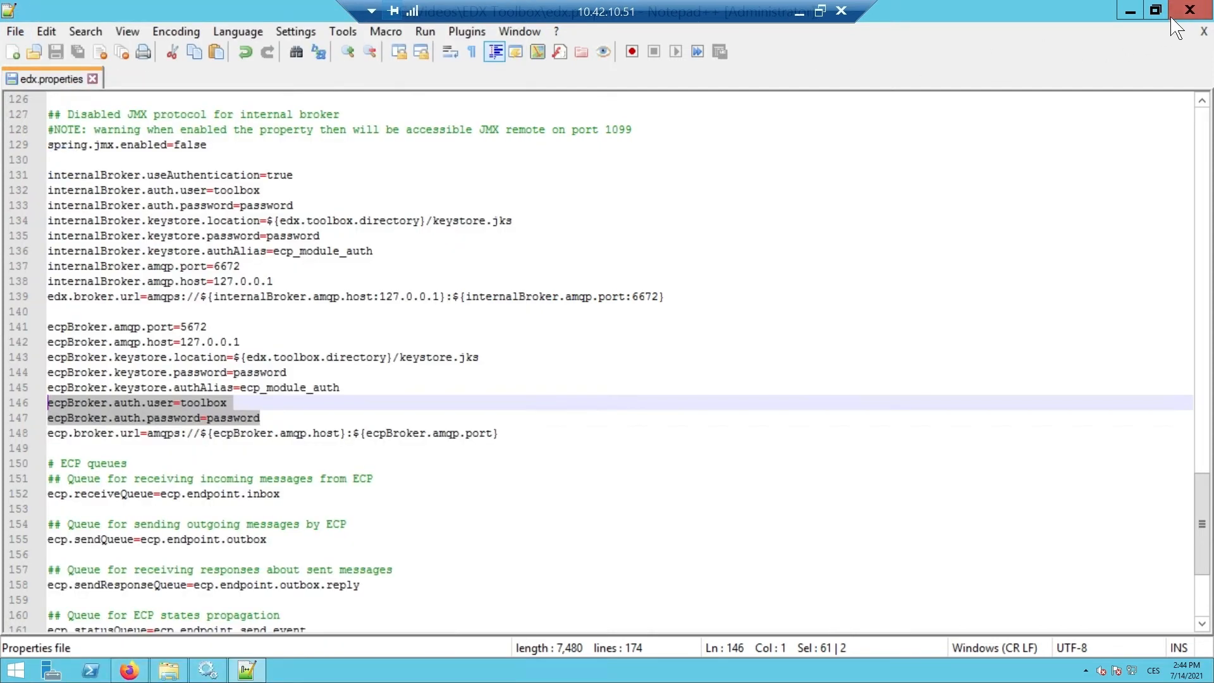
click(1189, 11)
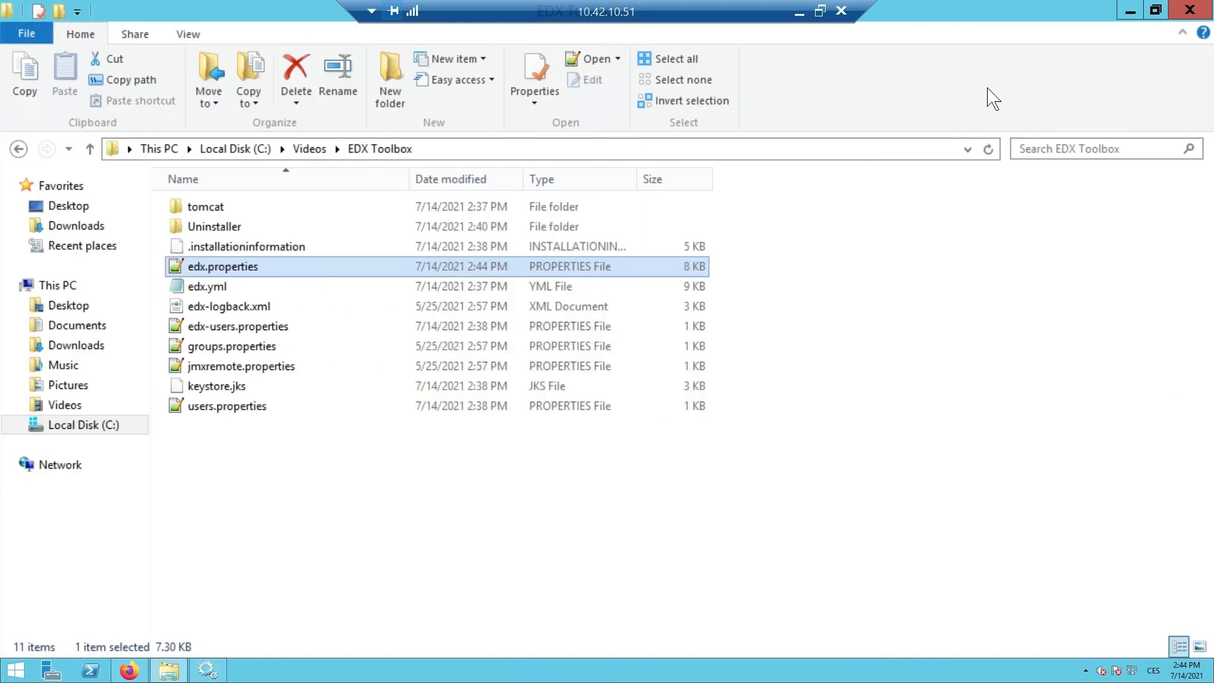
- Open ECP Endpoint's users.properties and add a new toolbox user line with its password
click(313, 149)
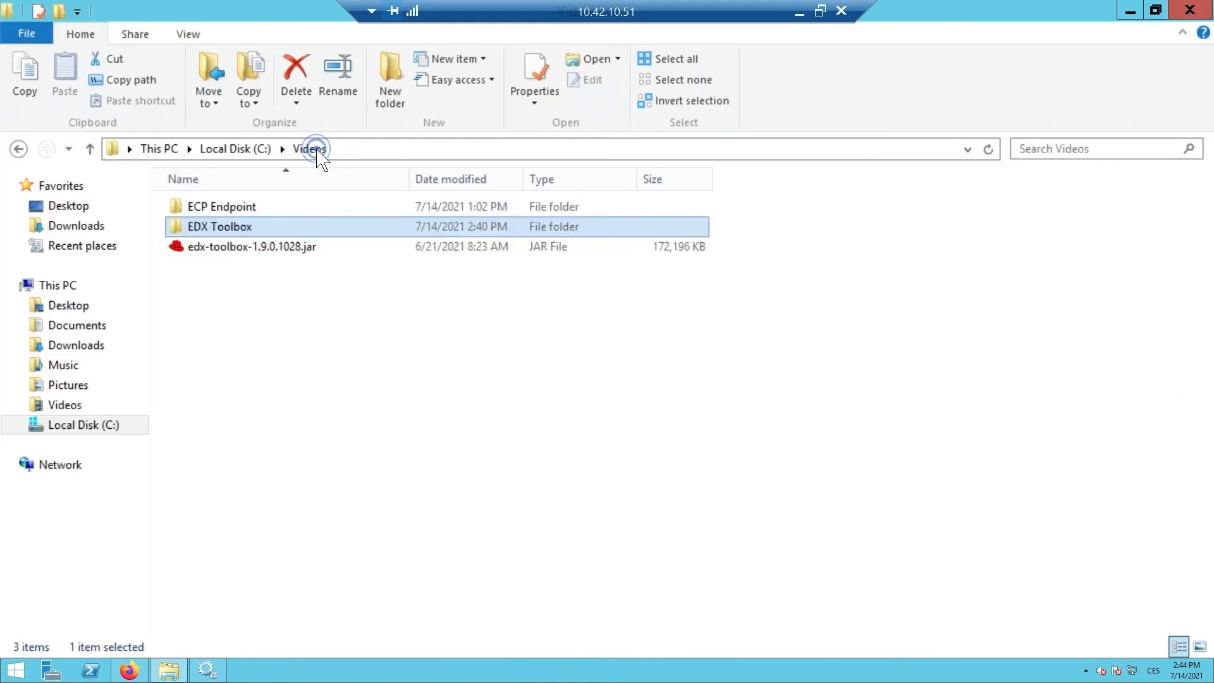
double_click(288, 206)
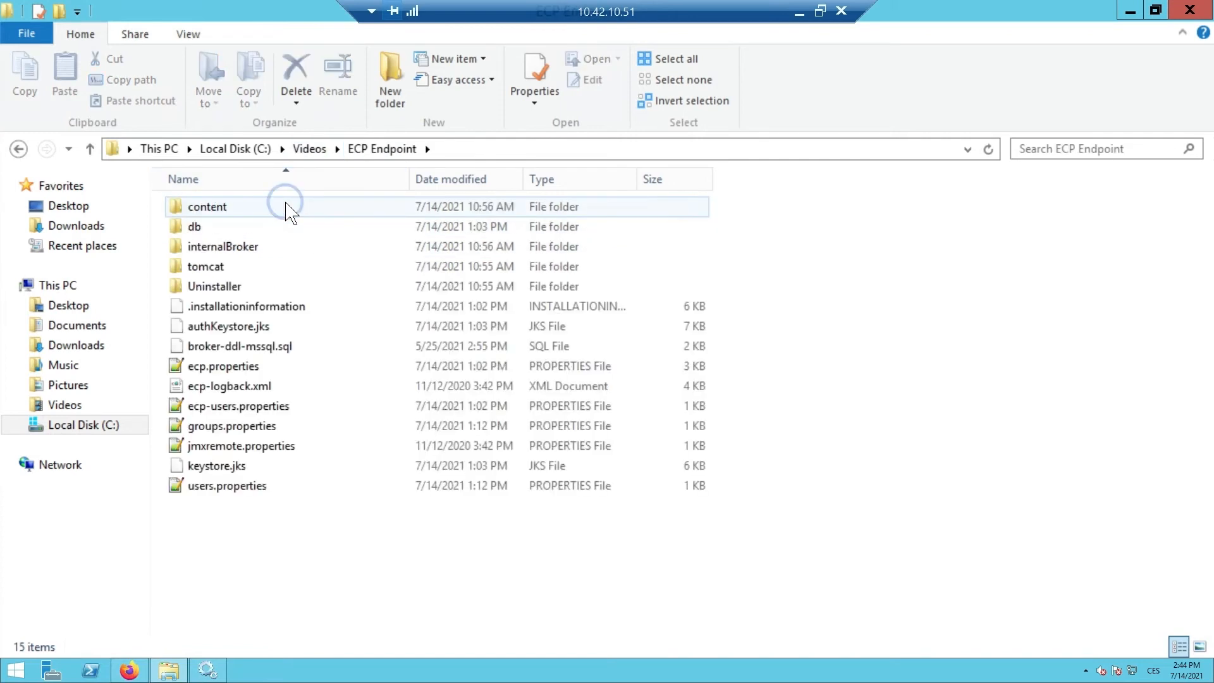
double_click(263, 487)
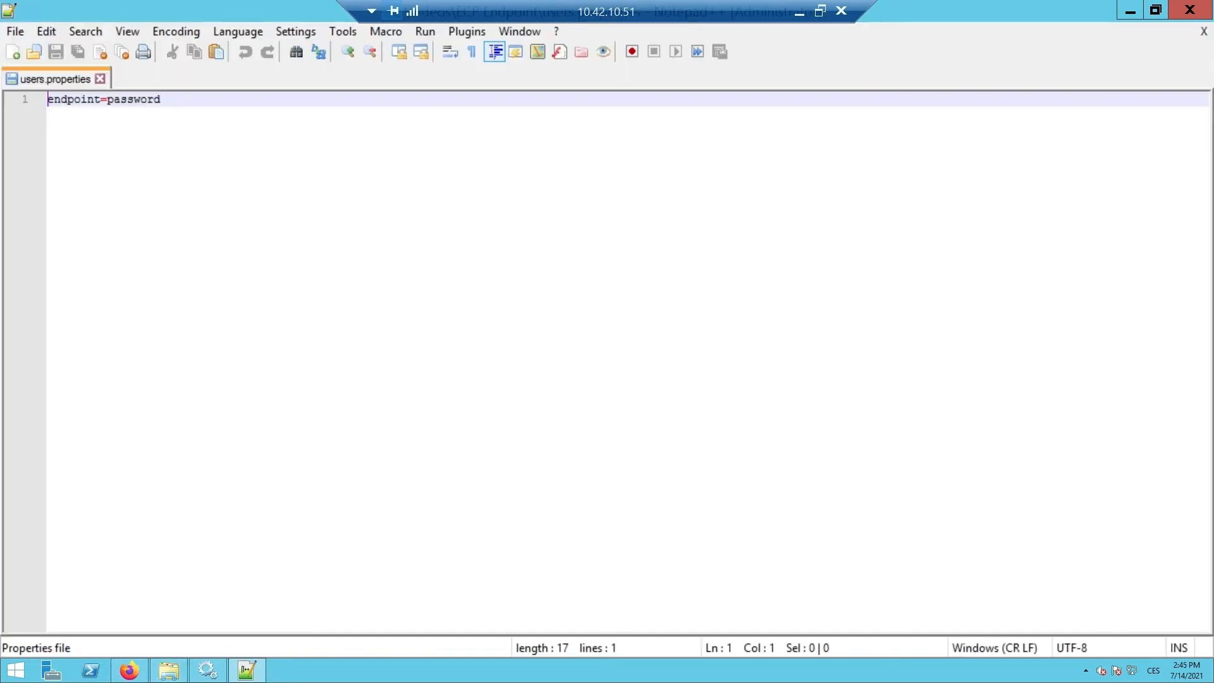
click(203, 100)
key(Return)
text(toolbox=)
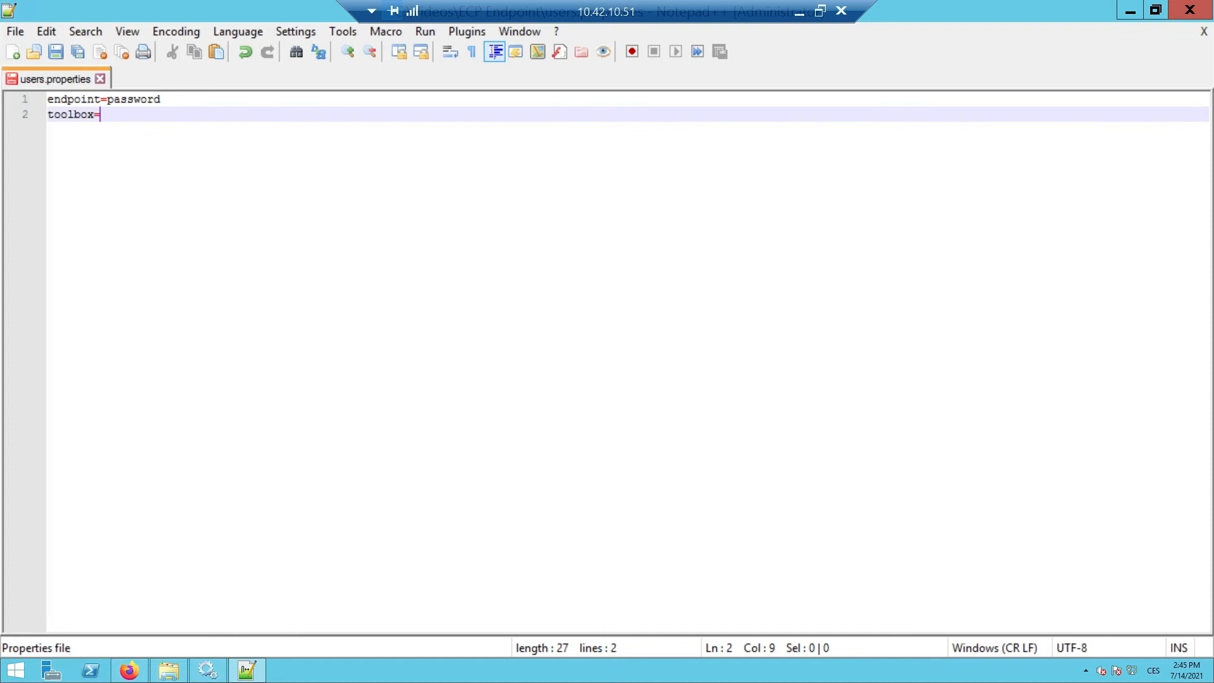
text(password)
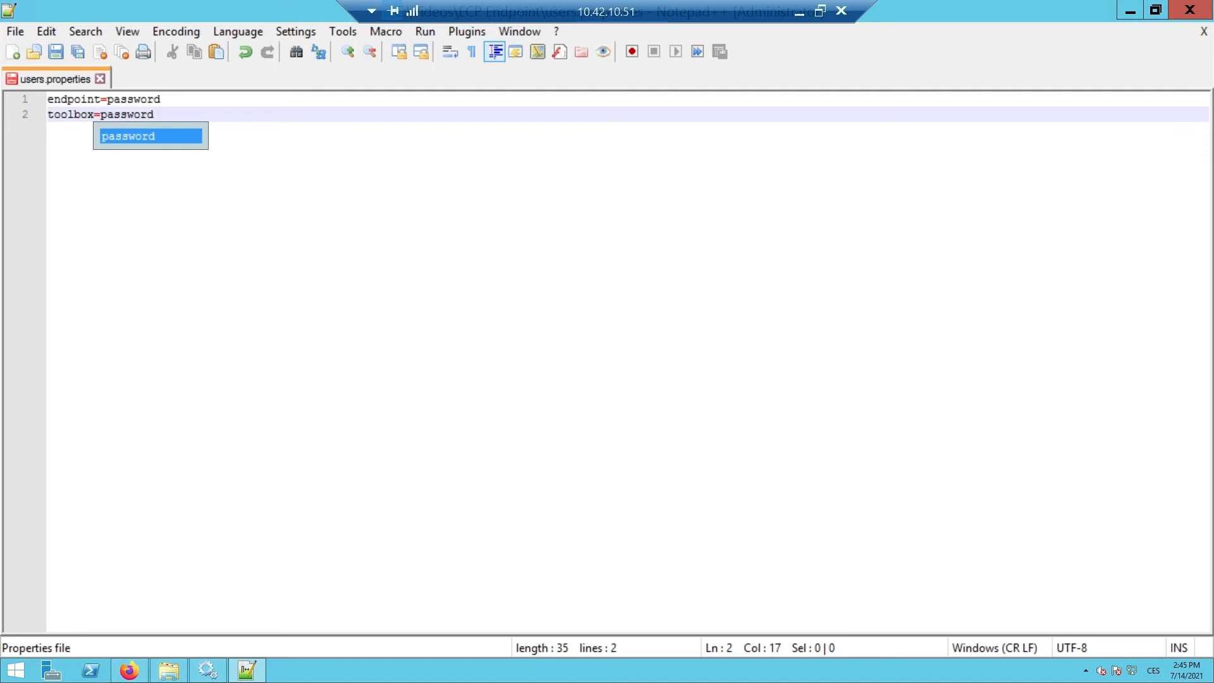
- Save users.properties and close Notepad++
click(16, 31)
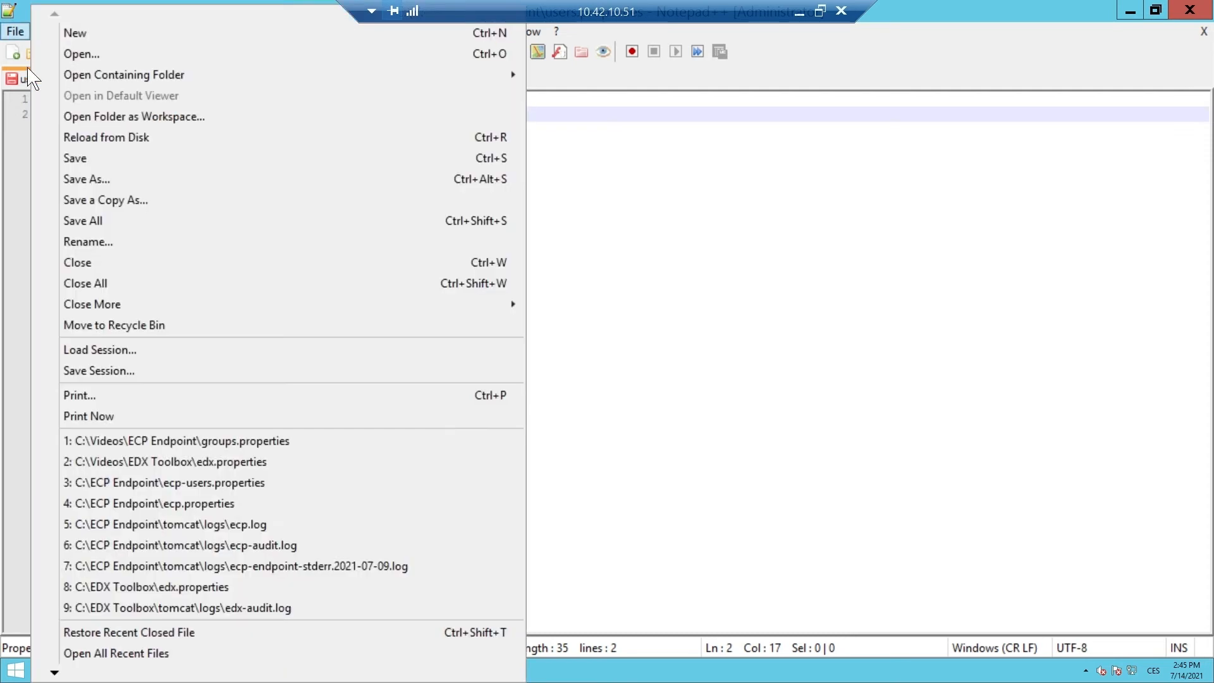
click(75, 160)
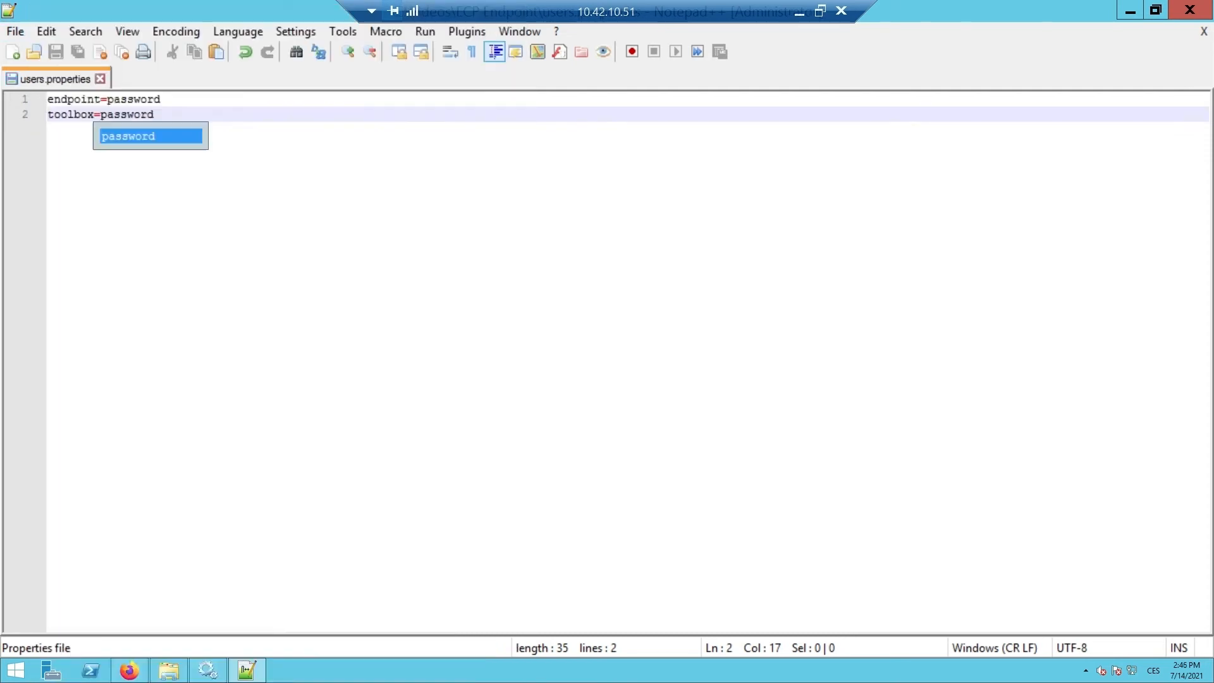
click(1189, 10)
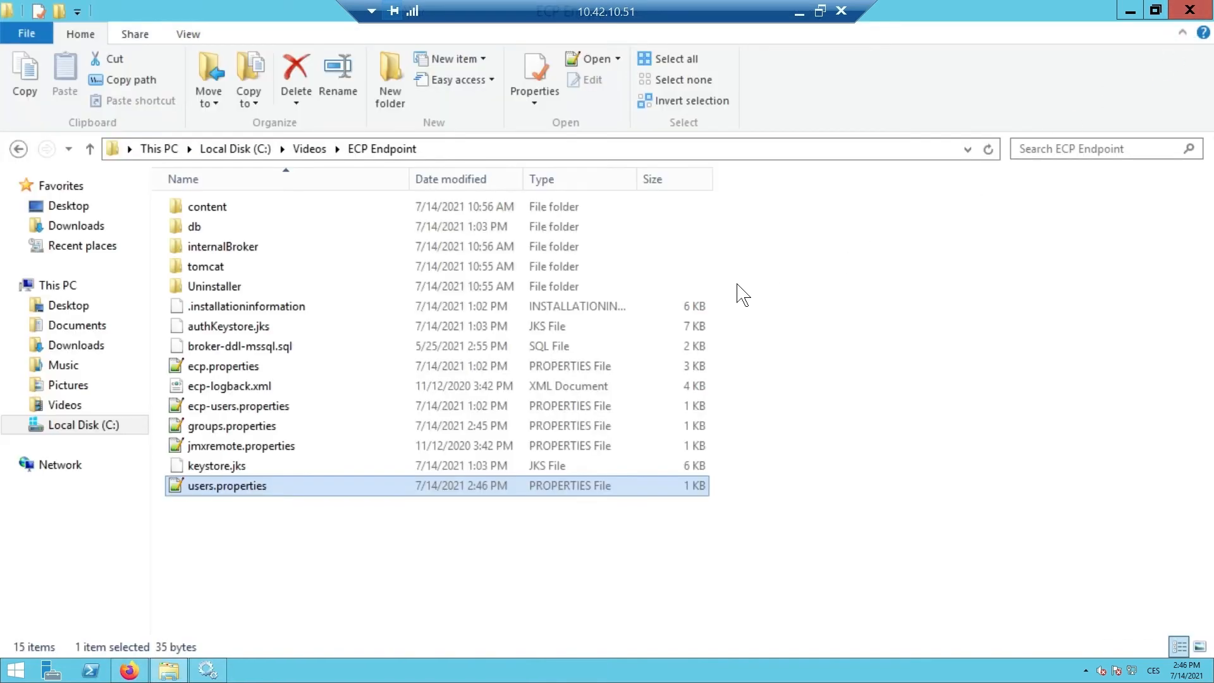
- Append ,toolbox to groups.properties so it reads users=endpoint,ba,toolbox, then save and close
double_click(279, 427)
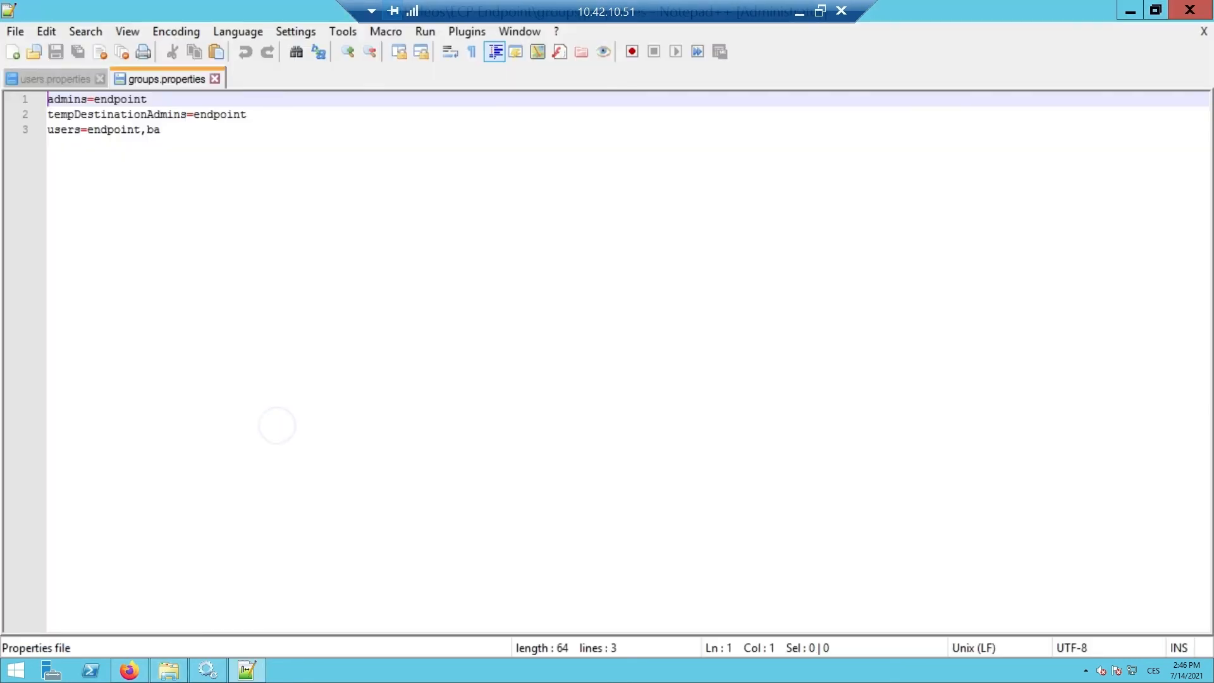
click(178, 129)
text(,toolbox)
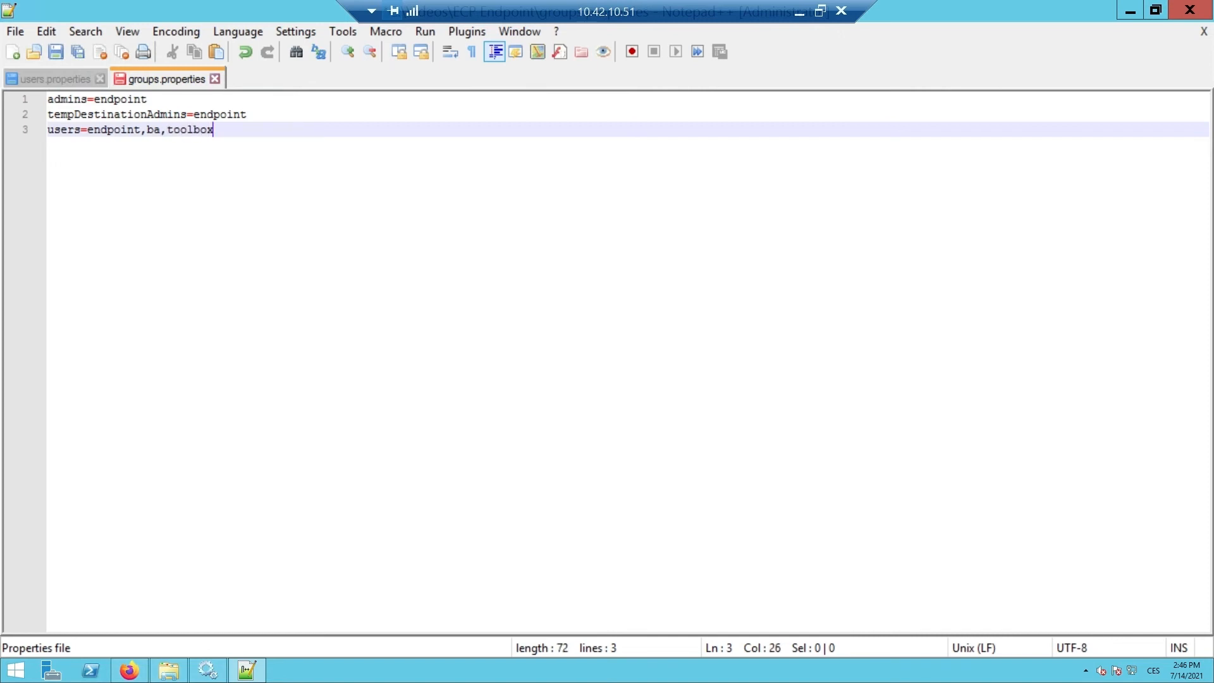
click(15, 32)
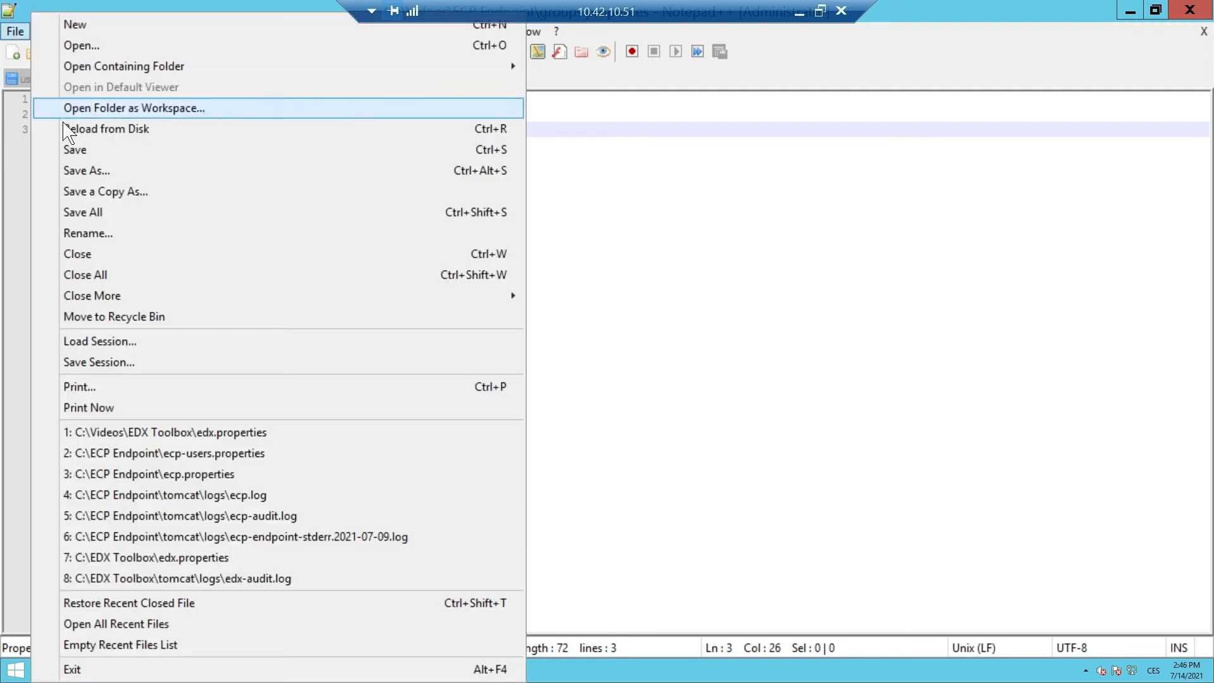
click(75, 152)
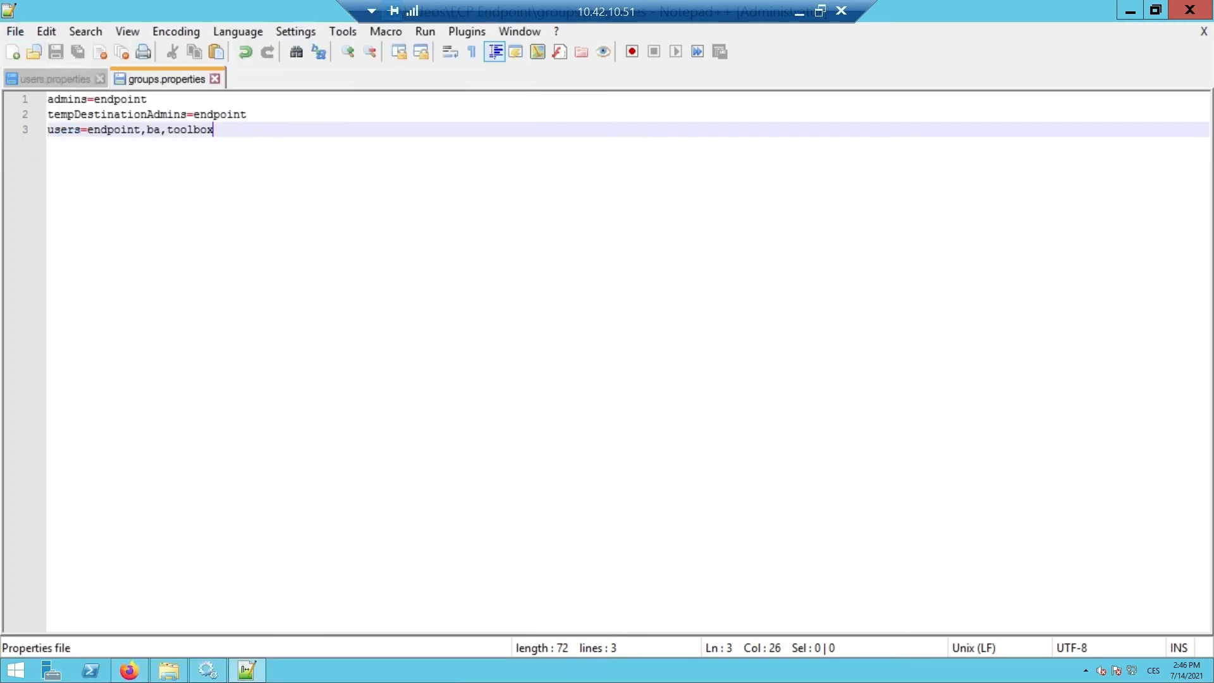
click(1189, 10)
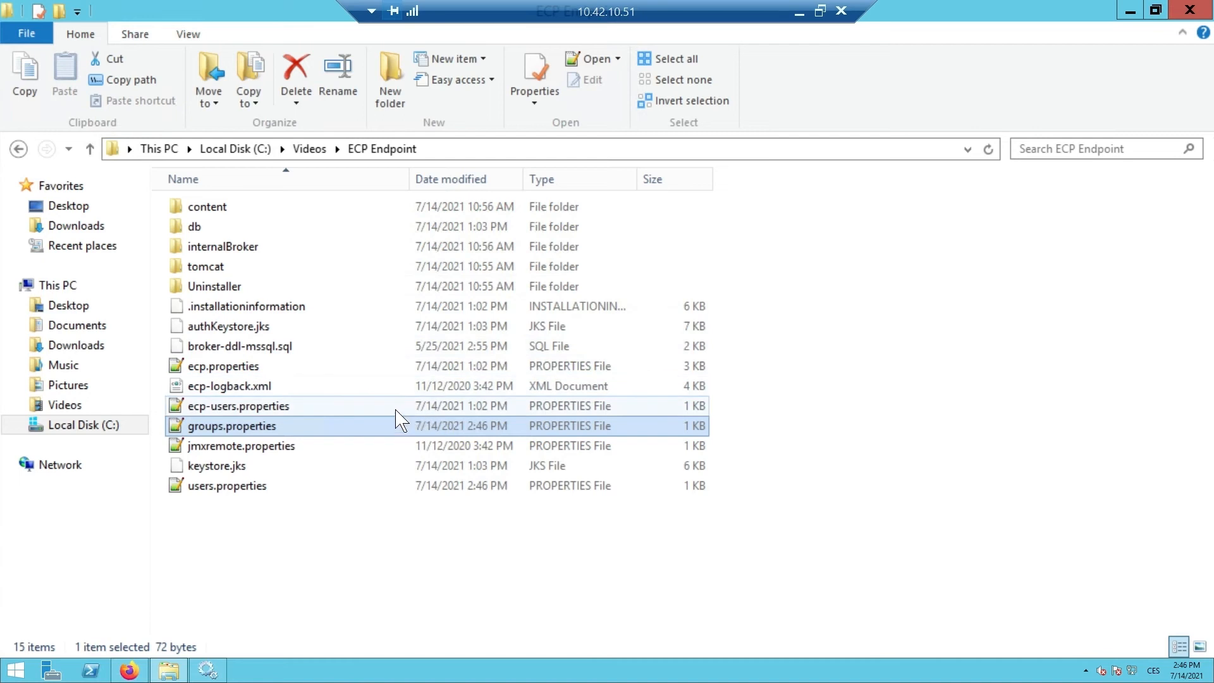
- Copy authKeystore.jks from ECP Endpoint into the EDX Toolbox folder
click(248, 328)
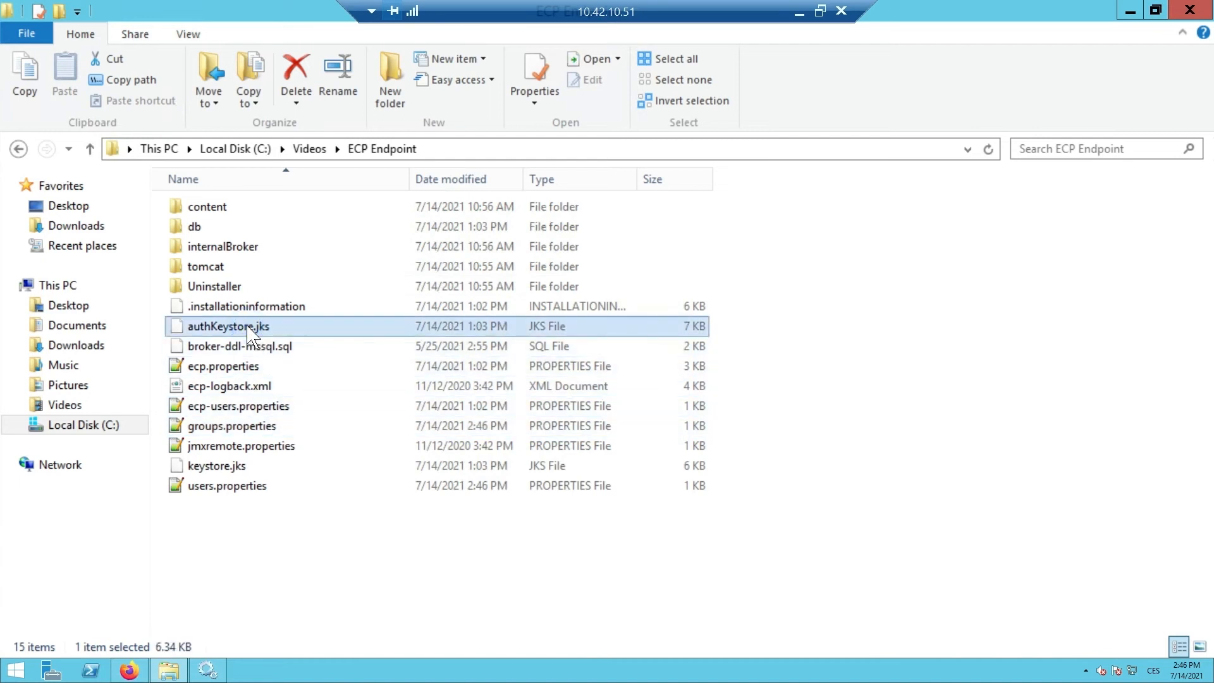
key(ctrl+c)
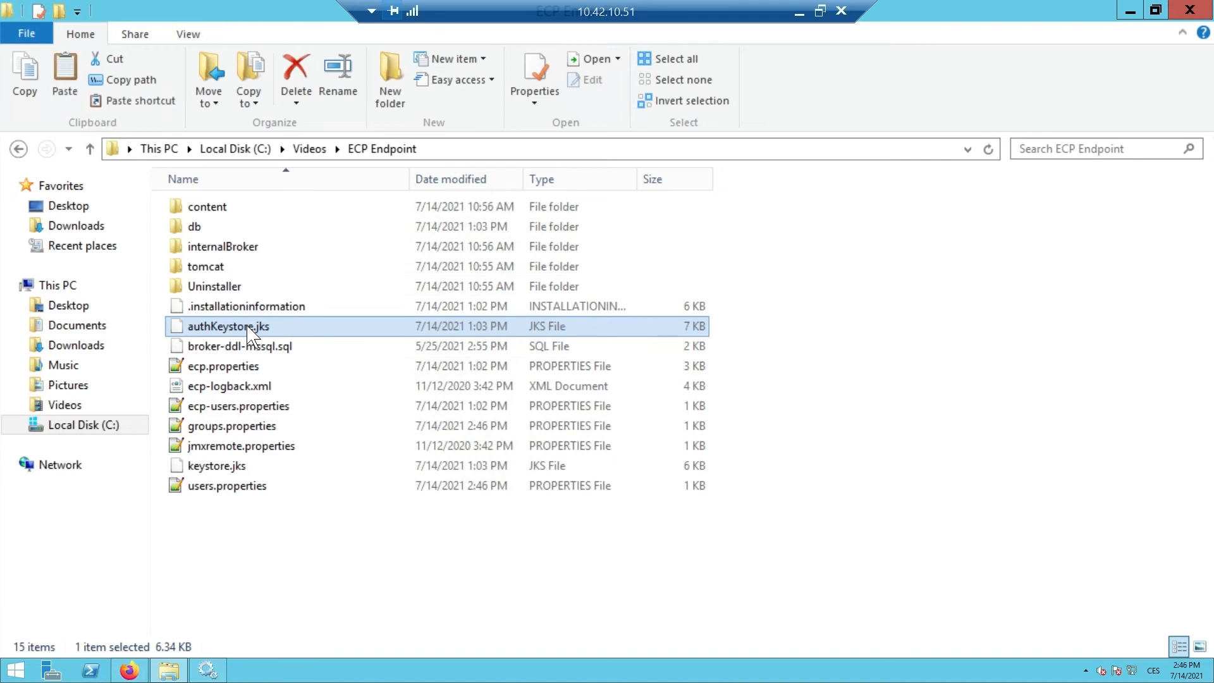
click(307, 149)
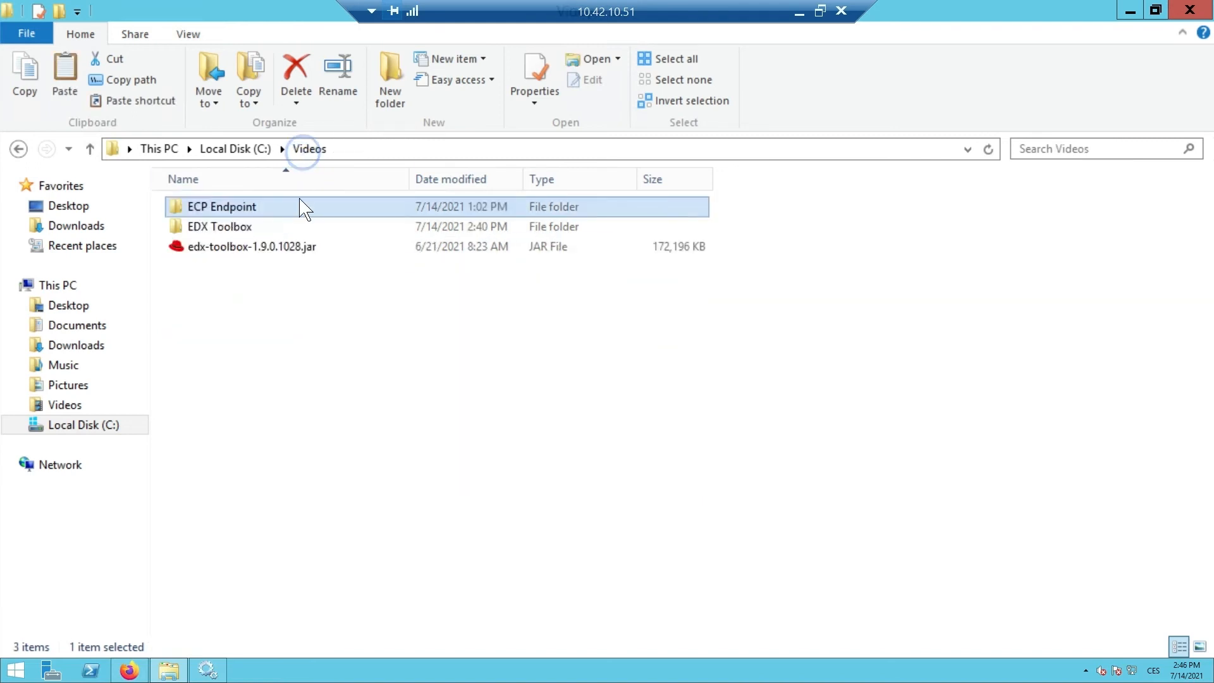
double_click(298, 228)
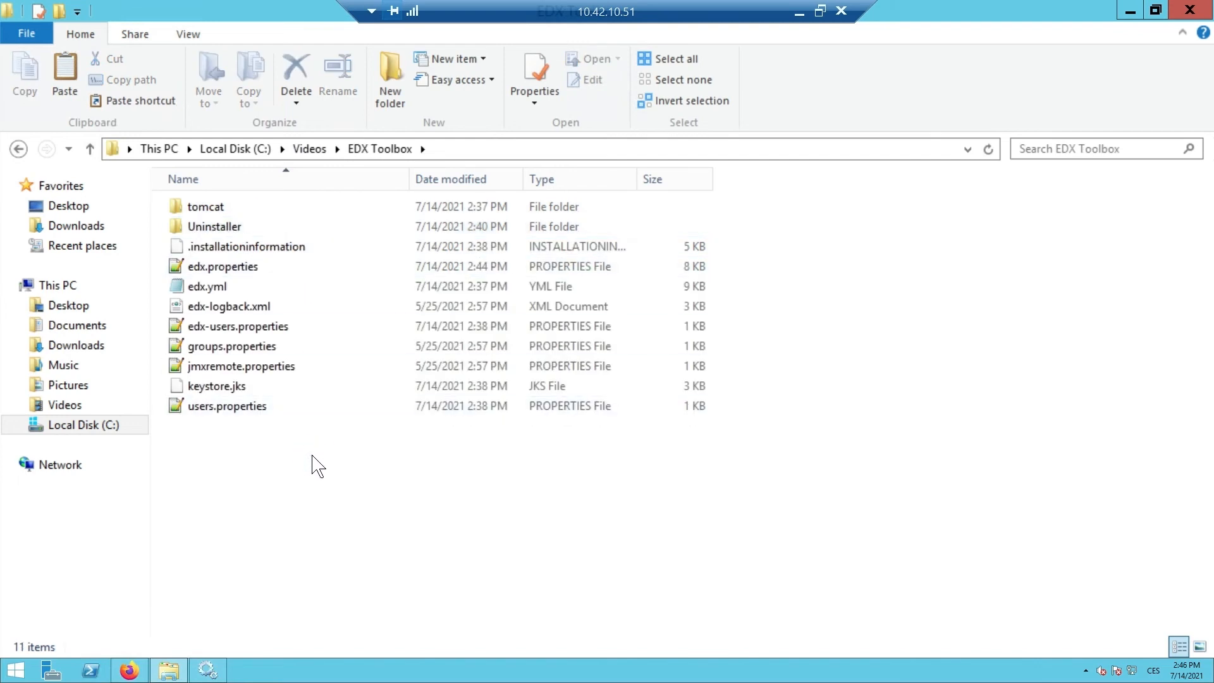
key(ctrl+v)
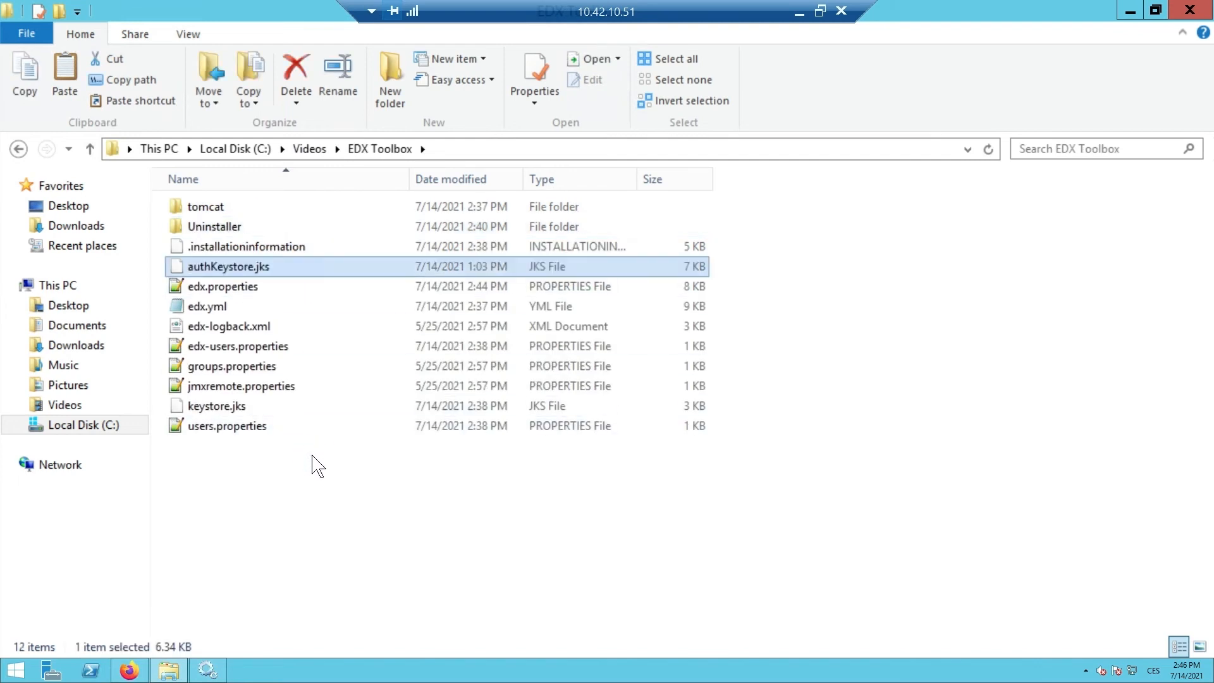
- Delete the old keystore.jks and rename the pasted authKeystore.jks to keystore.jks
click(264, 411)
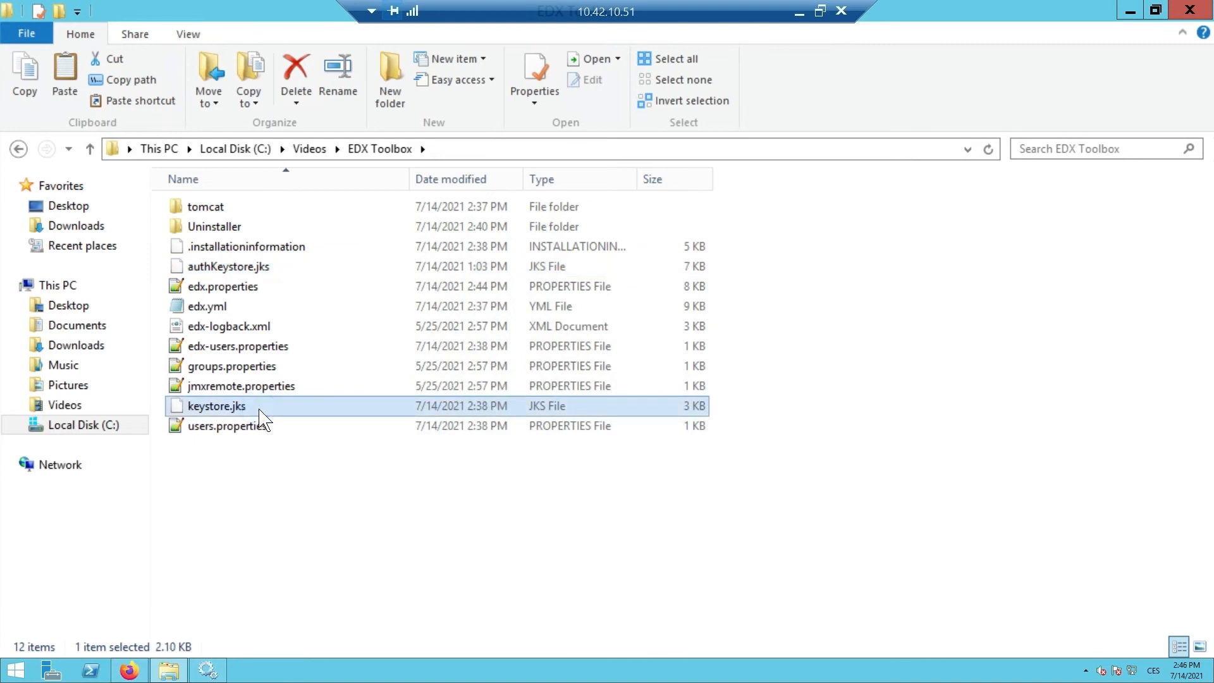
key(Delete)
click(219, 267)
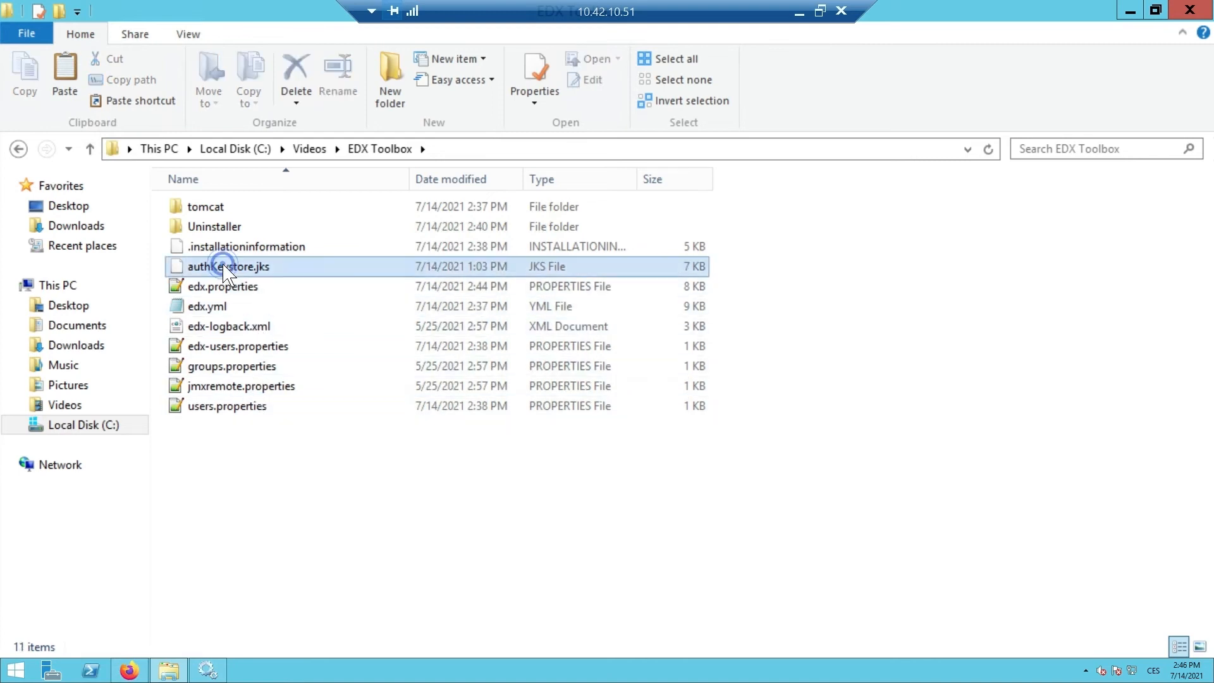
click(219, 266)
click(211, 267)
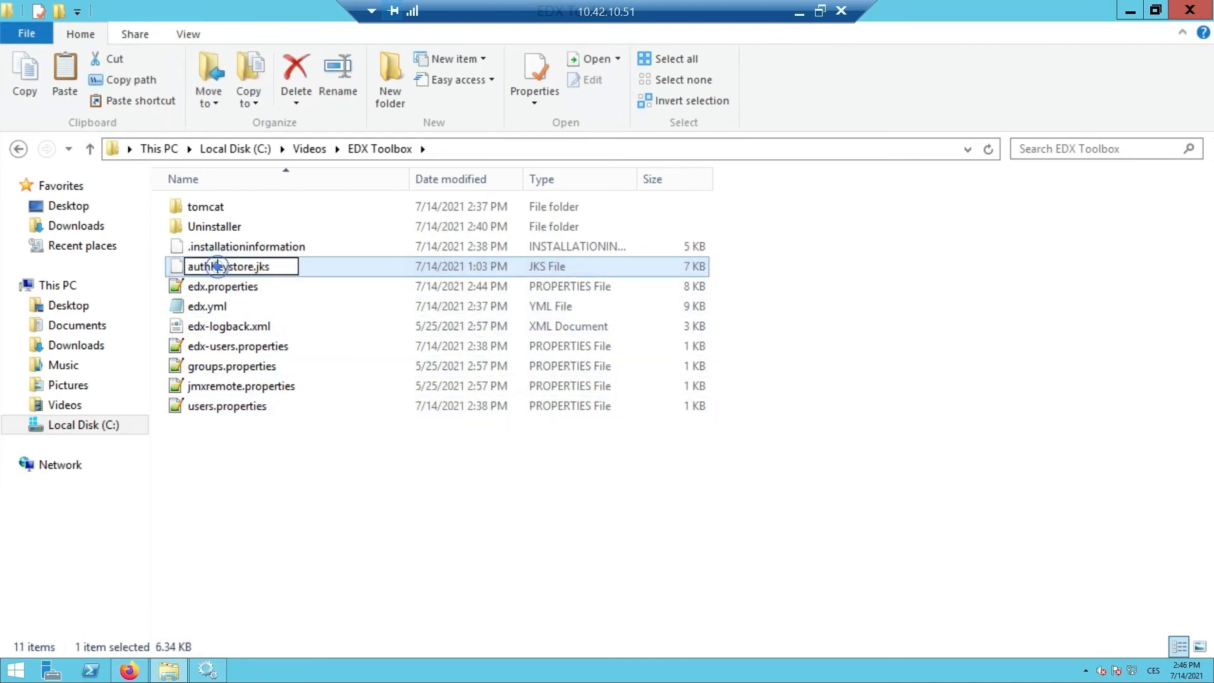
key(BackSpace)
key(BackSpace)
key(BackSpace)
key(BackSpace)
key(BackSpace)
text(k)
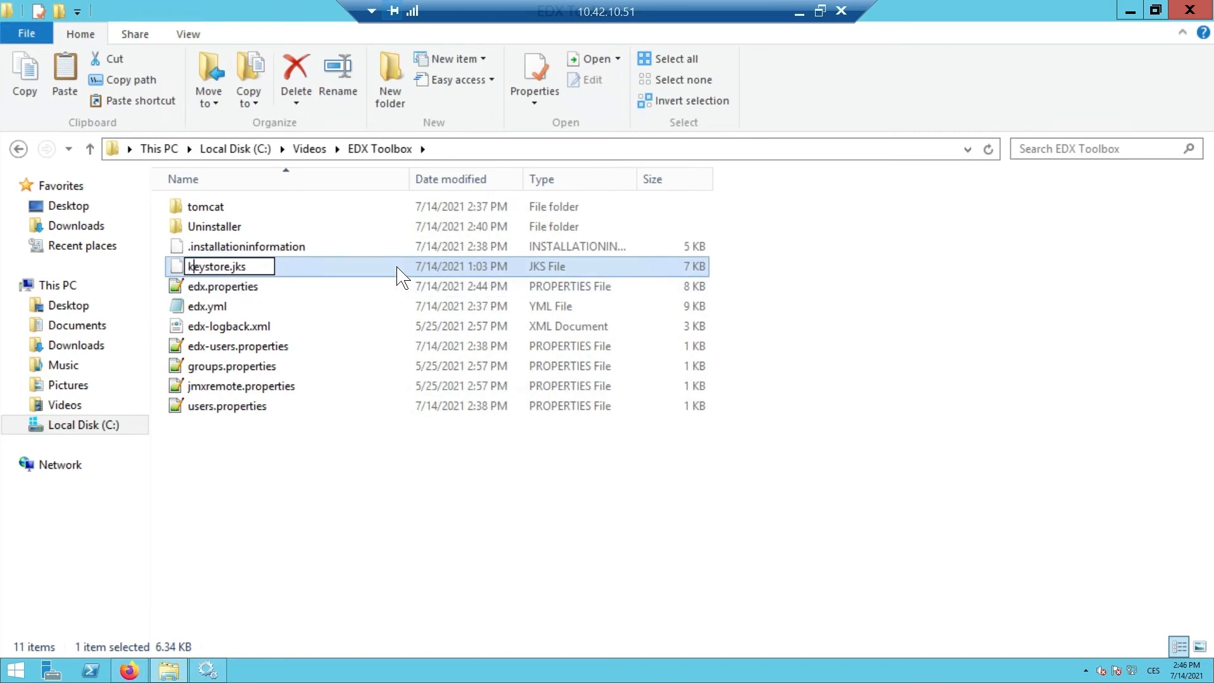
click(345, 538)
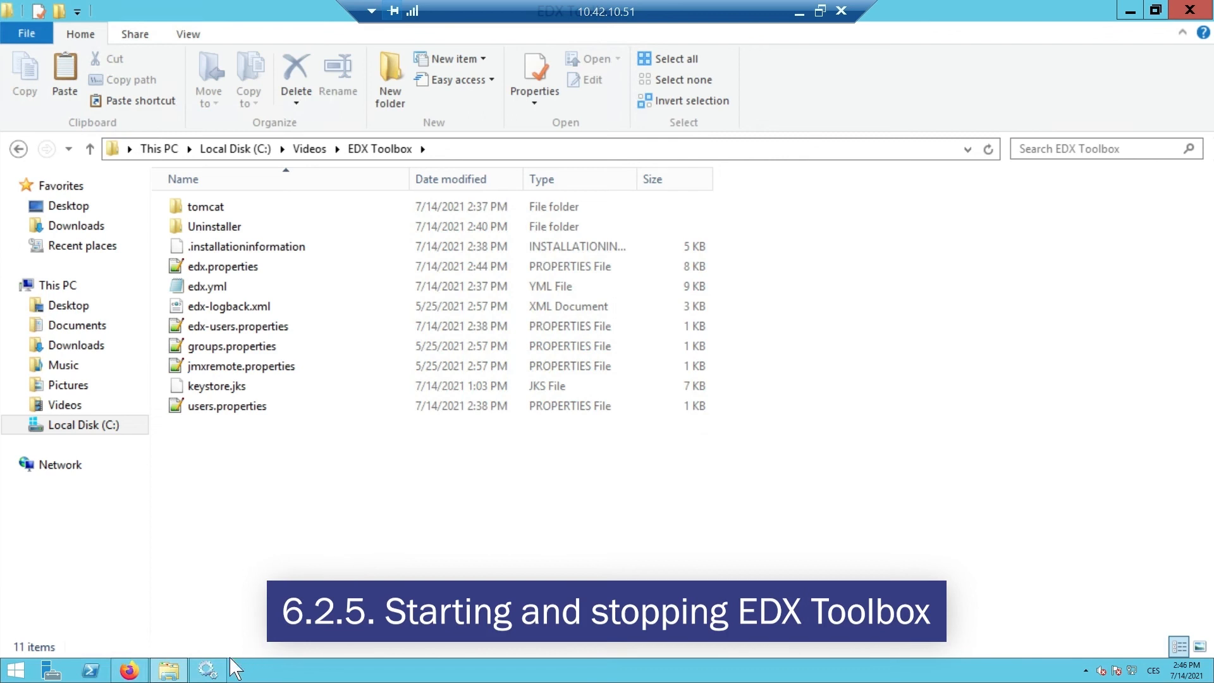
- Refresh the Services list and start the edx-toolbox service
click(209, 669)
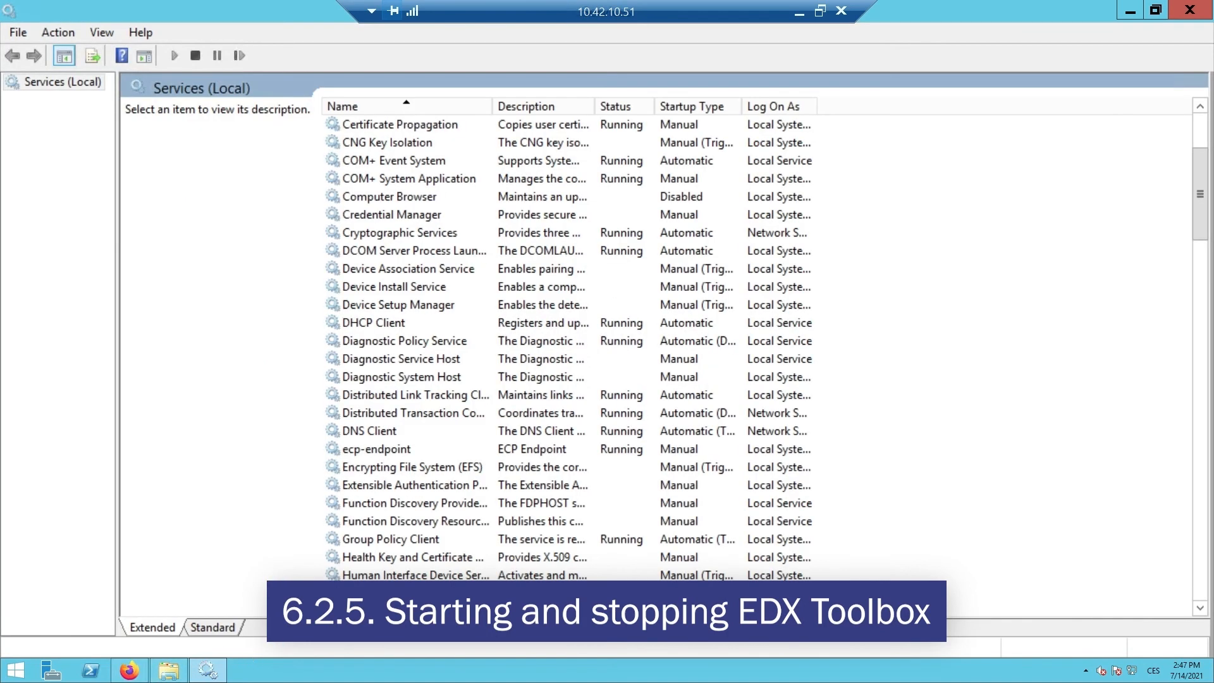
click(422, 179)
click(121, 55)
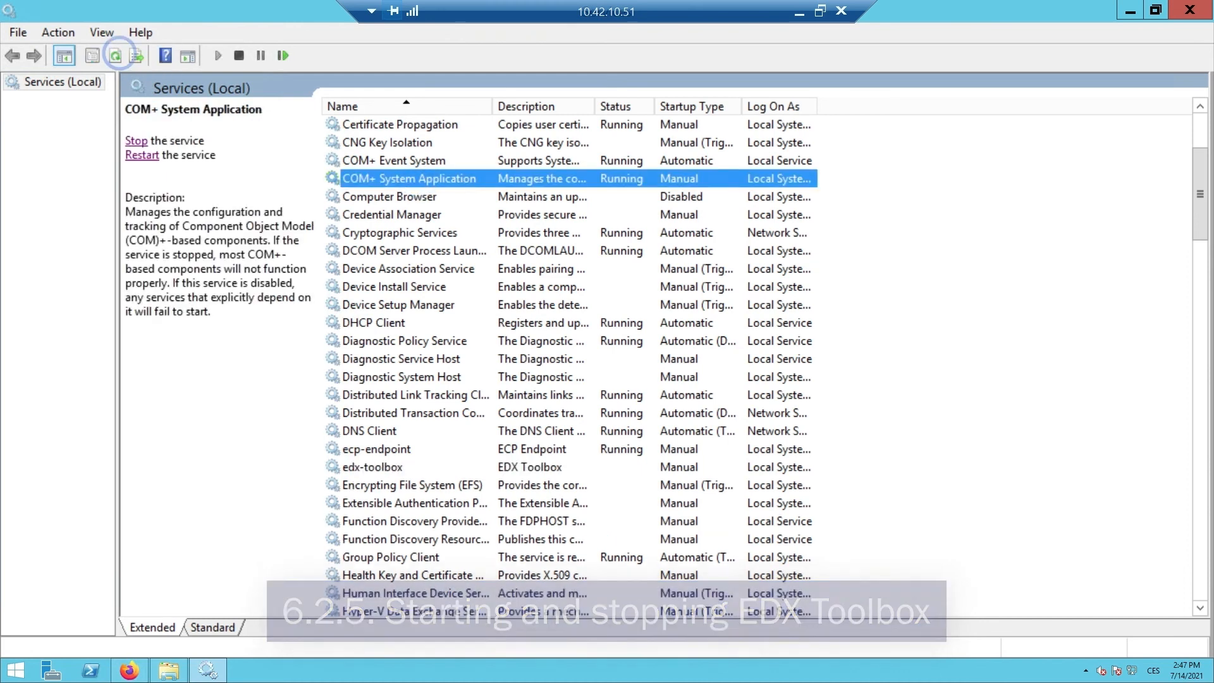
click(379, 468)
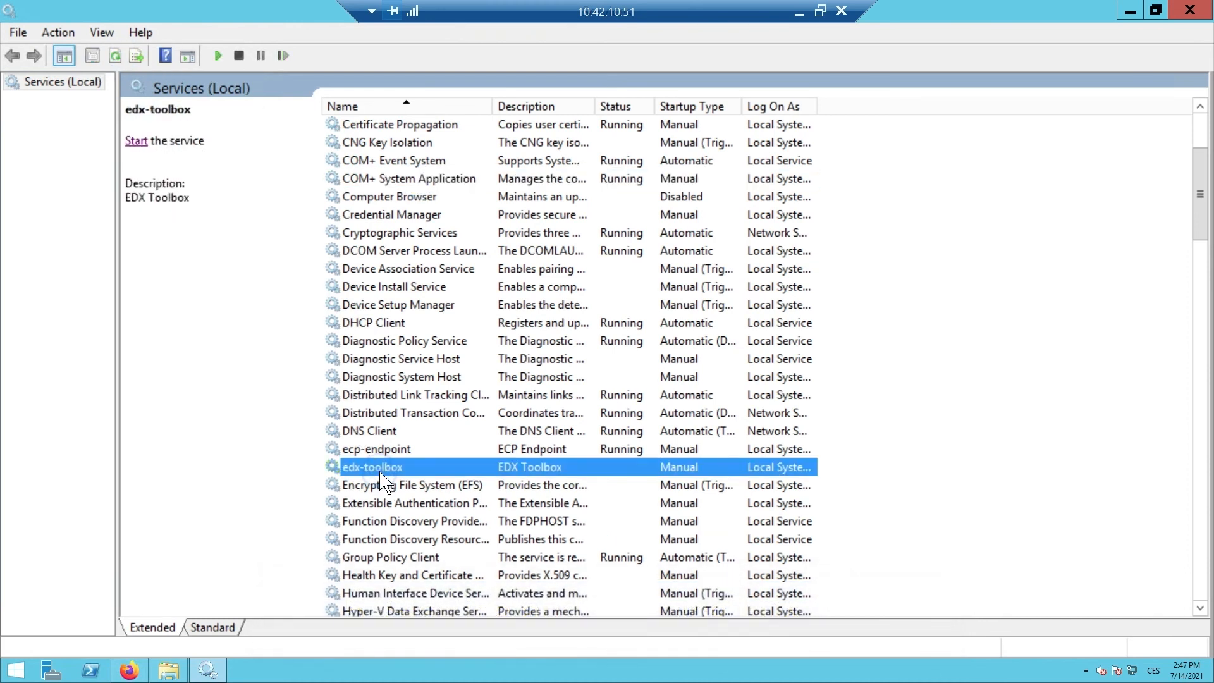
click(136, 142)
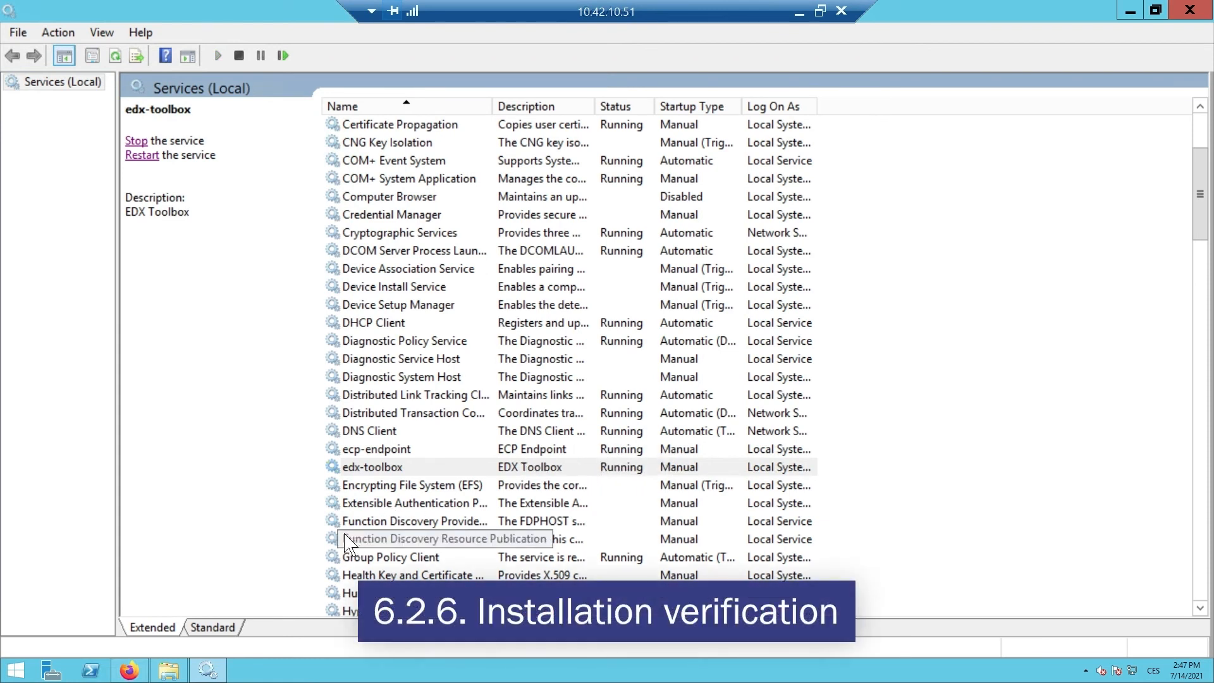
click(139, 673)
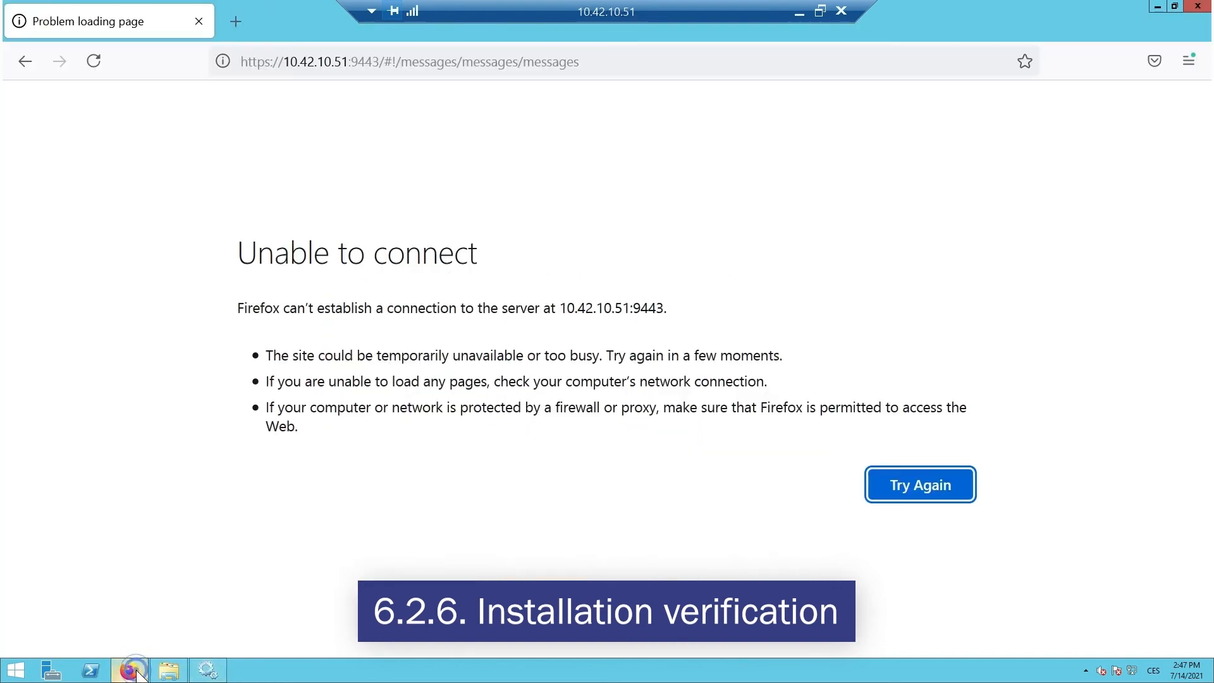
click(94, 61)
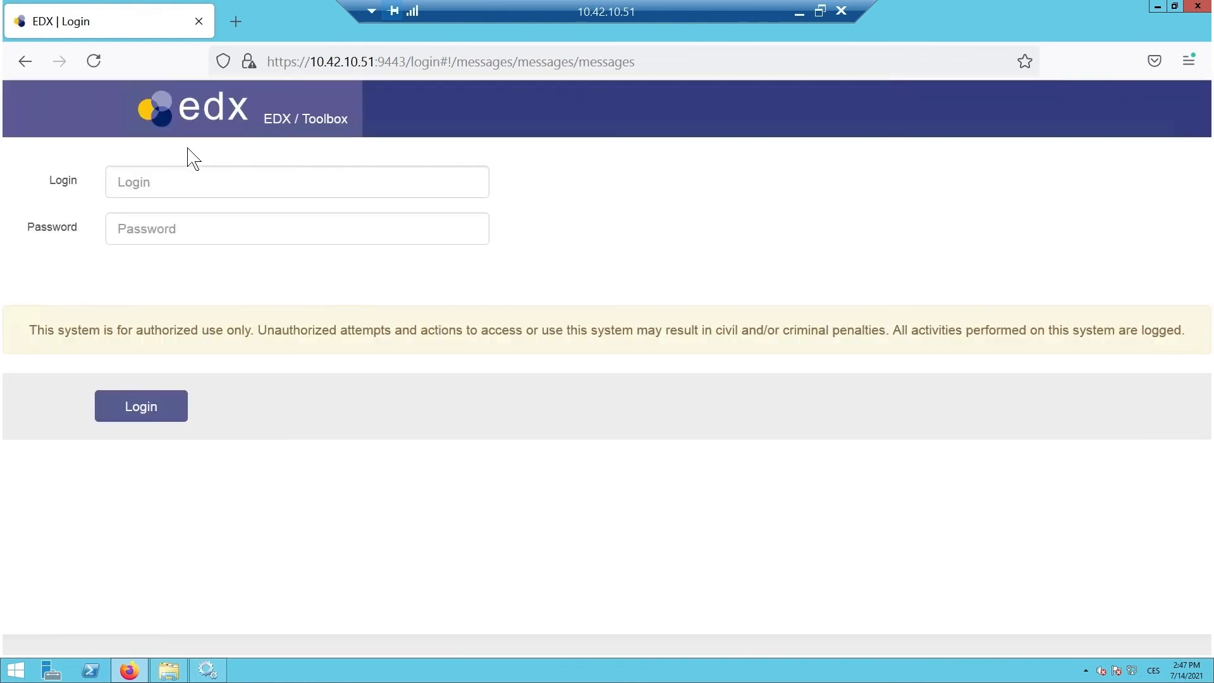
- Log in with the administrator user name and password, declining Firefox's offer to save the login
click(180, 170)
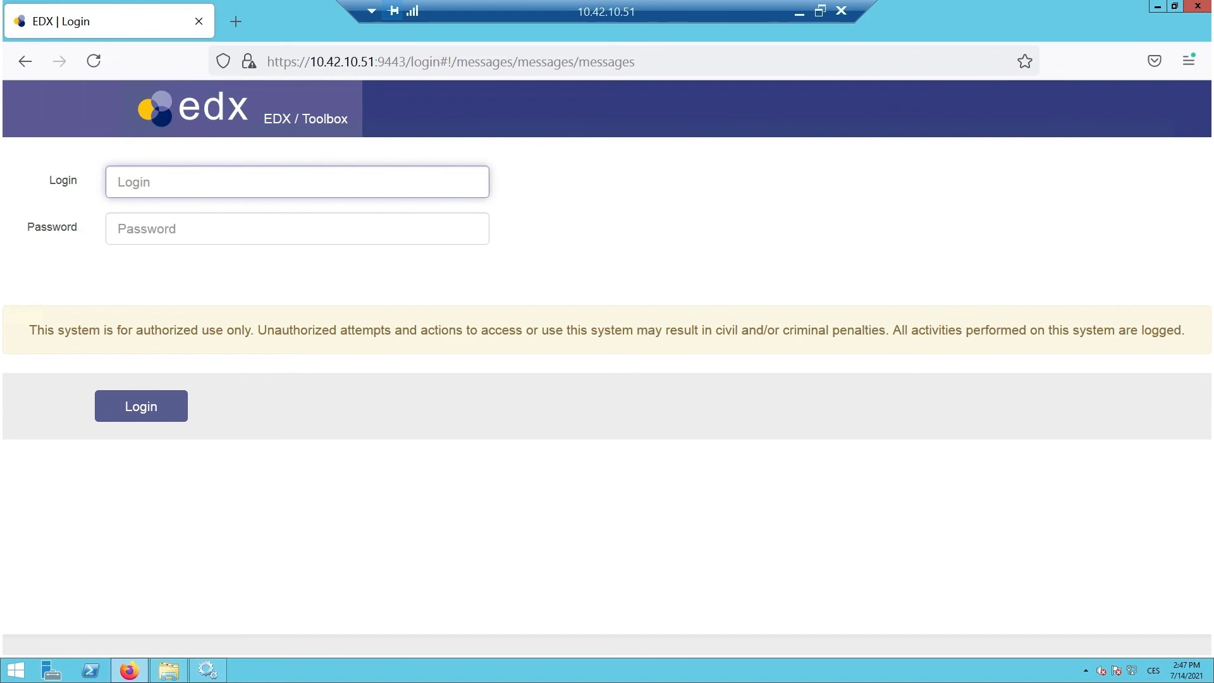
text(admin)
key(Tab)
text(admin)
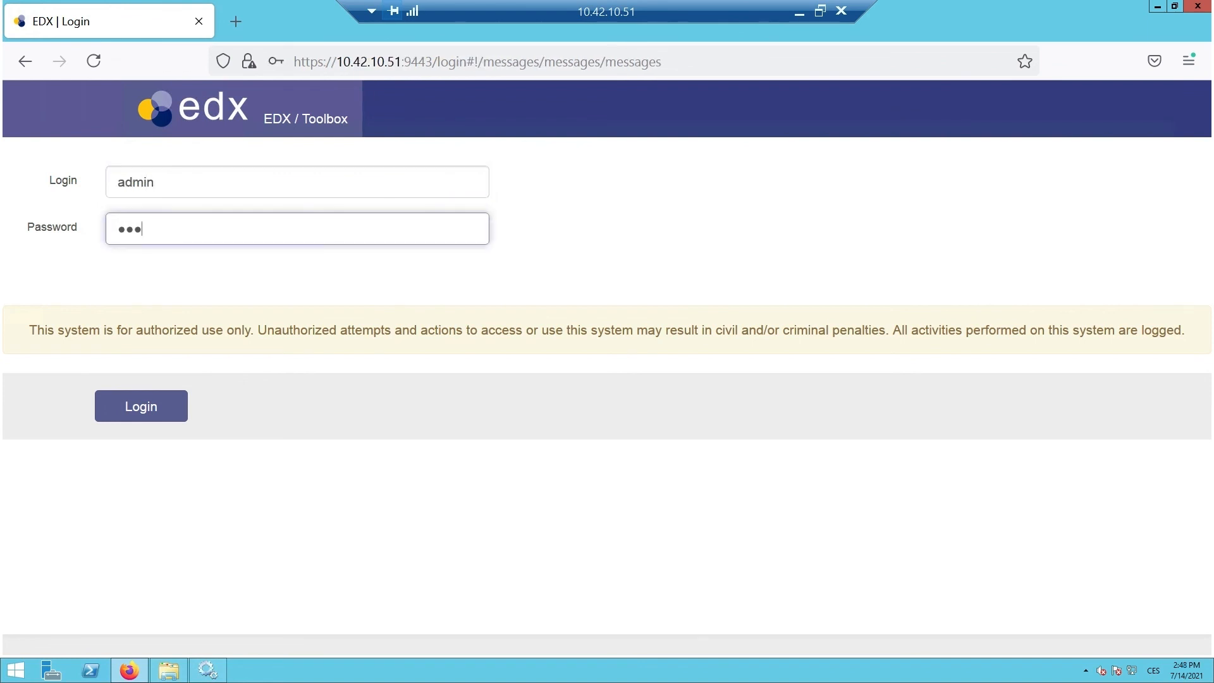
text(123)
click(149, 408)
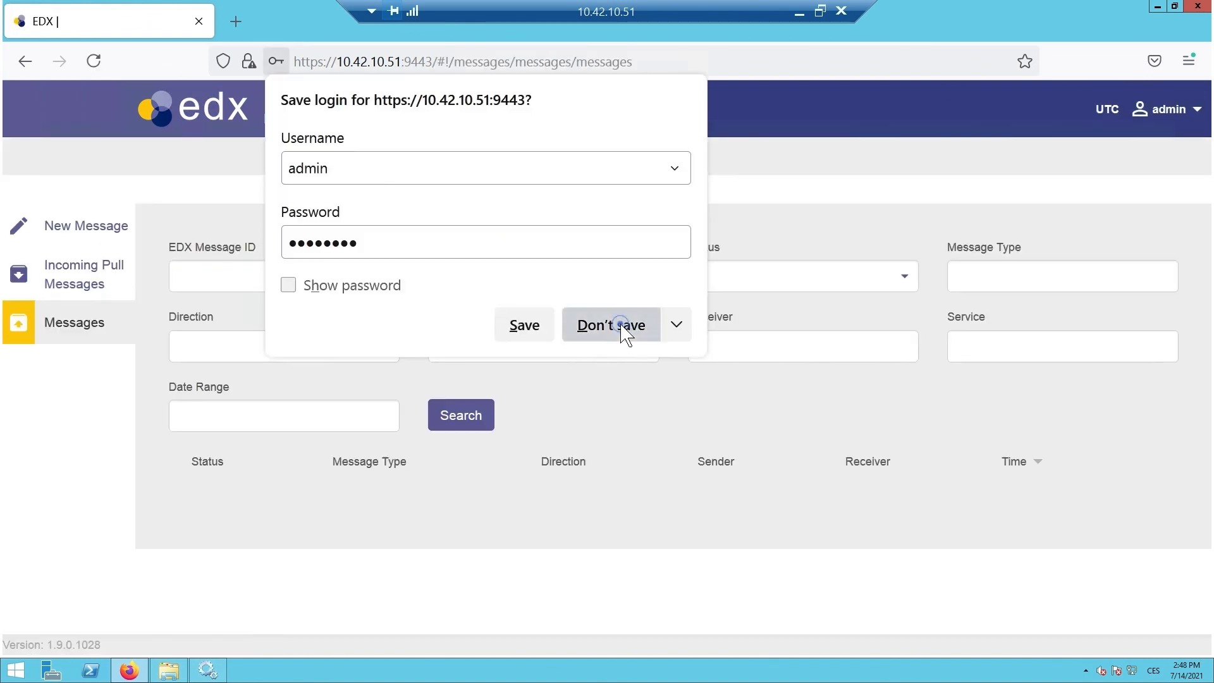
click(620, 325)
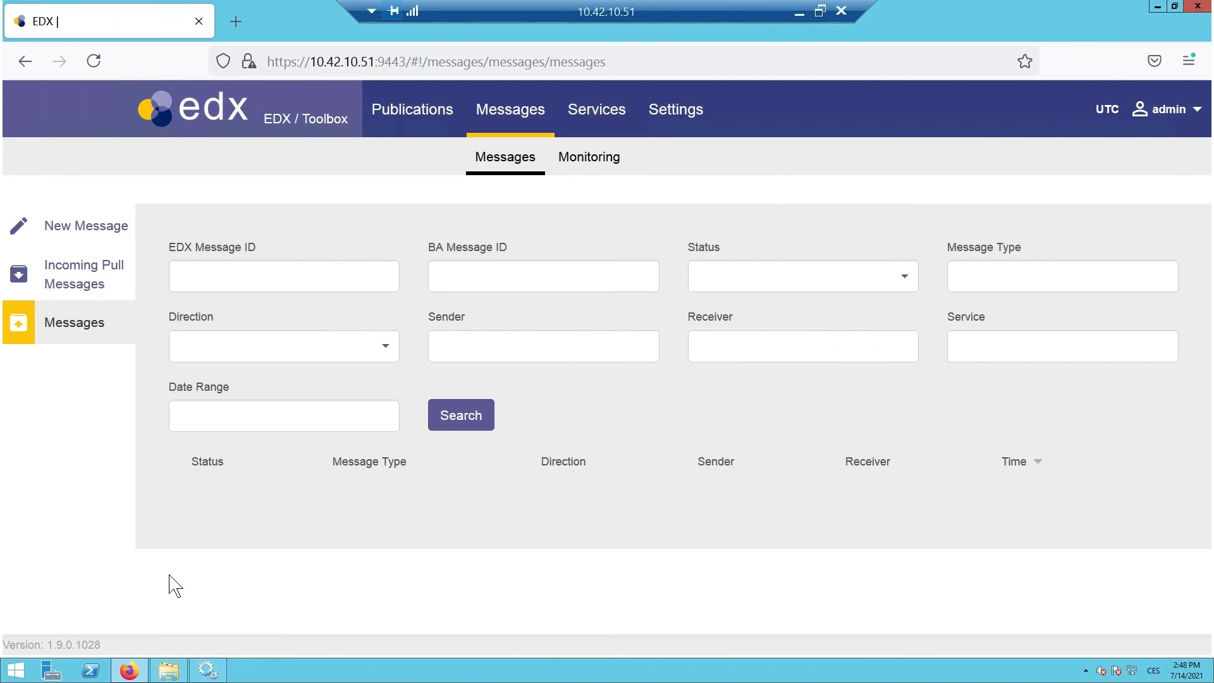